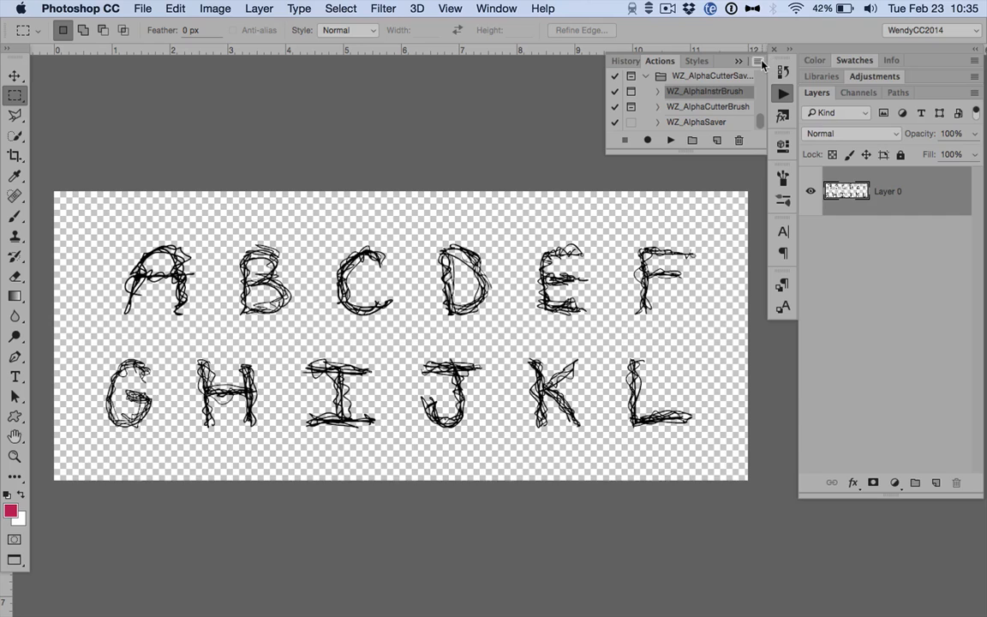
# Review the function key choices in the options of the WZ_AlphaInstrBrush action, leaving the action's settings as they are.
pyautogui.click(758, 62)
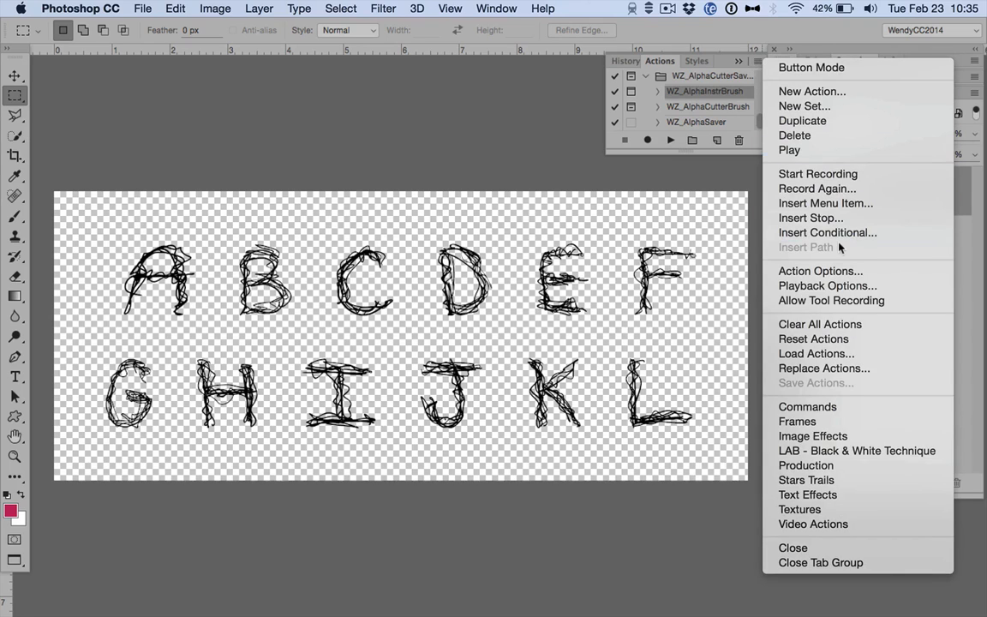
pyautogui.click(839, 275)
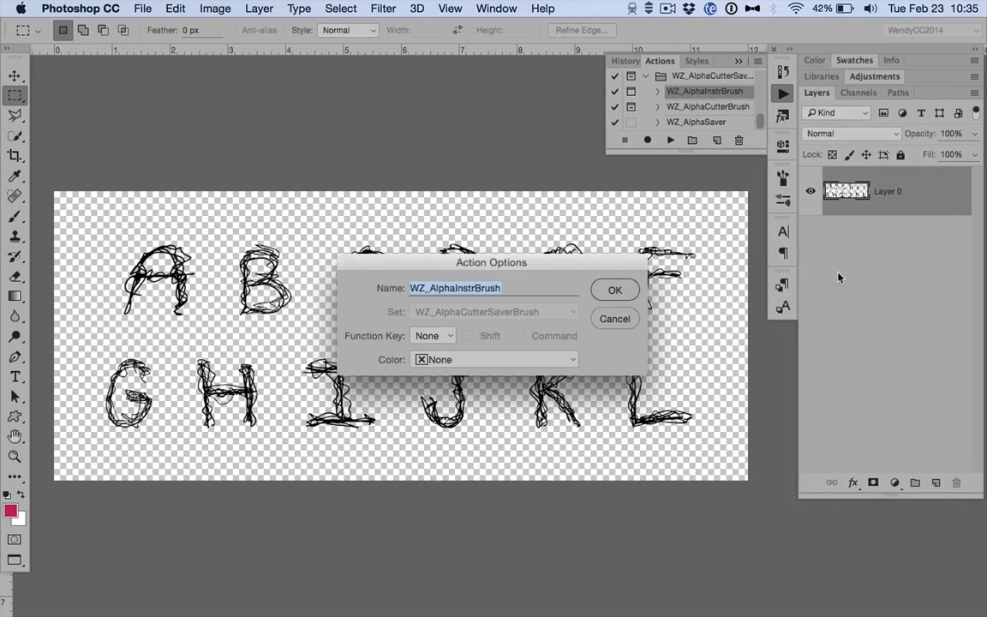
pyautogui.click(438, 342)
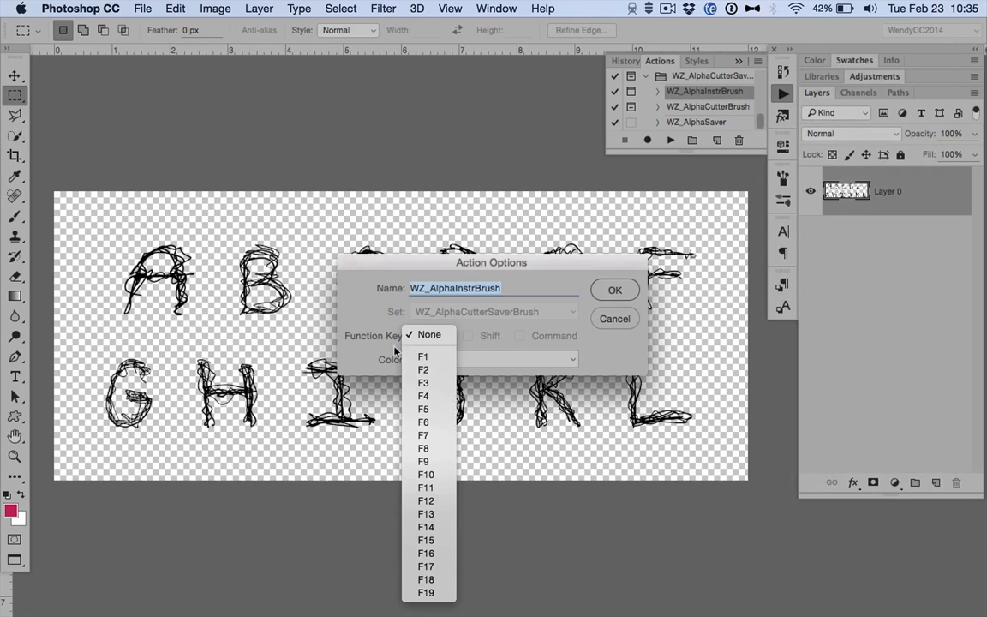
pyautogui.click(434, 334)
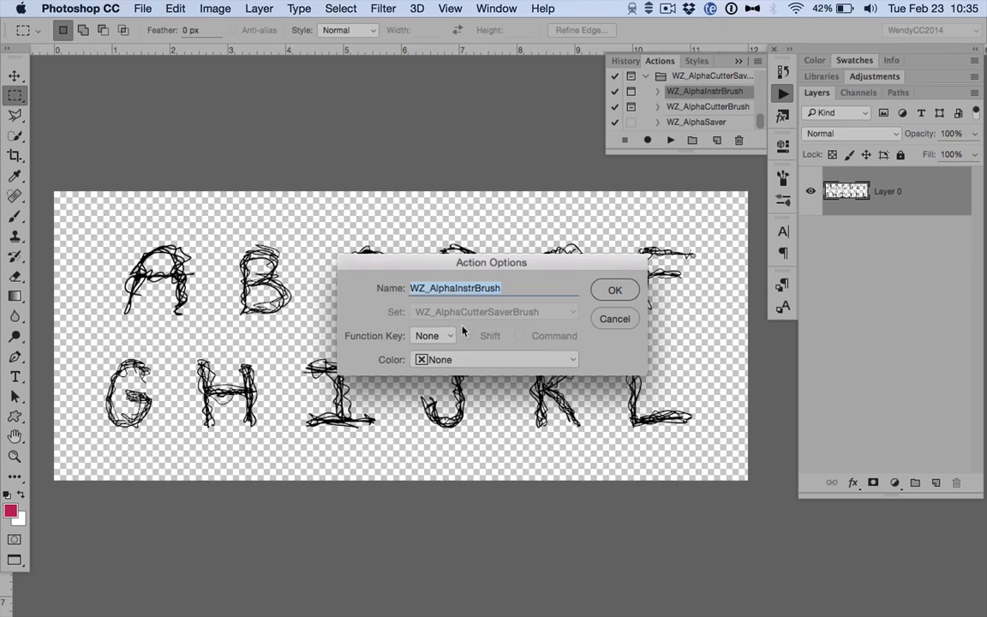
pyautogui.click(616, 319)
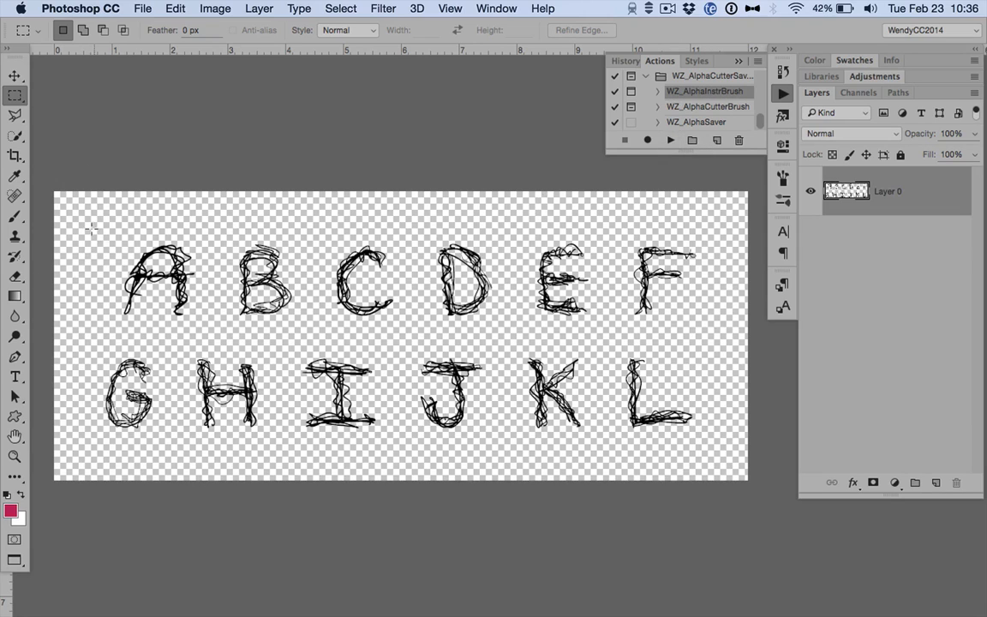
# Try a rectangular and an elliptical marquee selection around the scribbled letter A.
pyautogui.moveTo(94, 227); pyautogui.dragTo(207, 330)
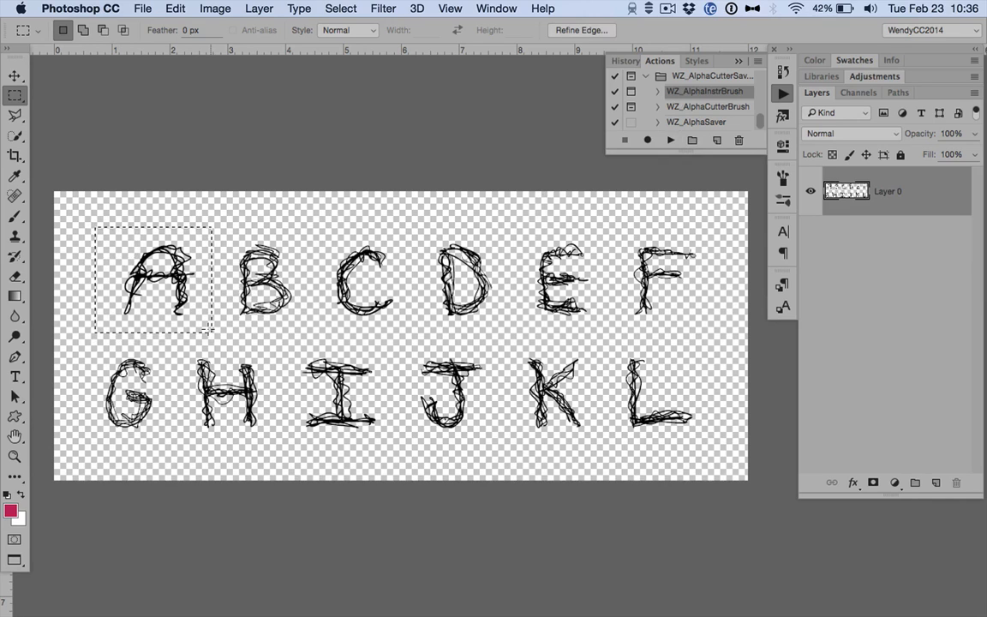
pyautogui.click(13, 96)
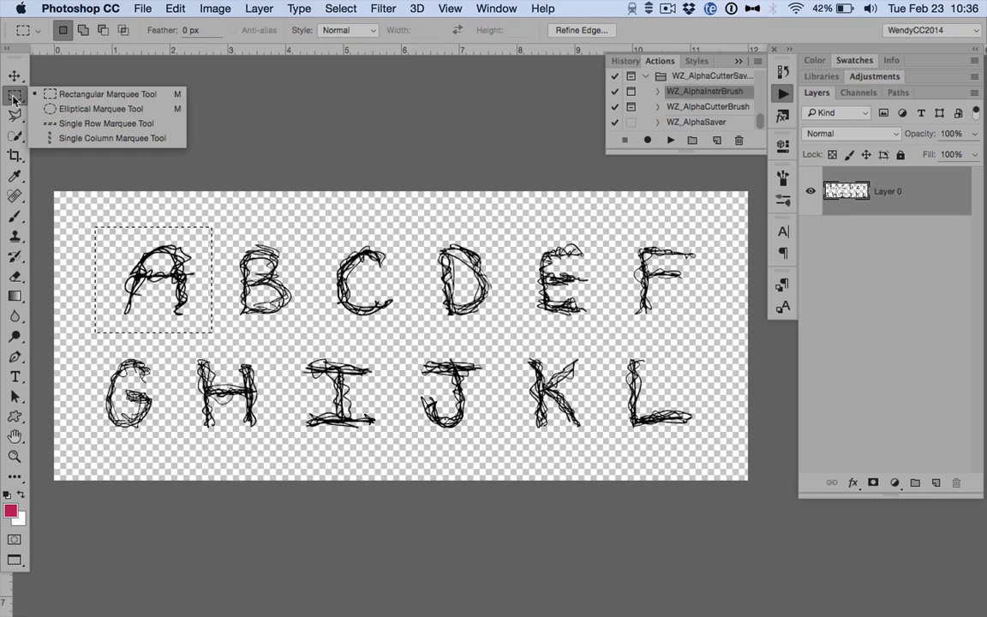
pyautogui.click(100, 109)
pyautogui.click(220, 220)
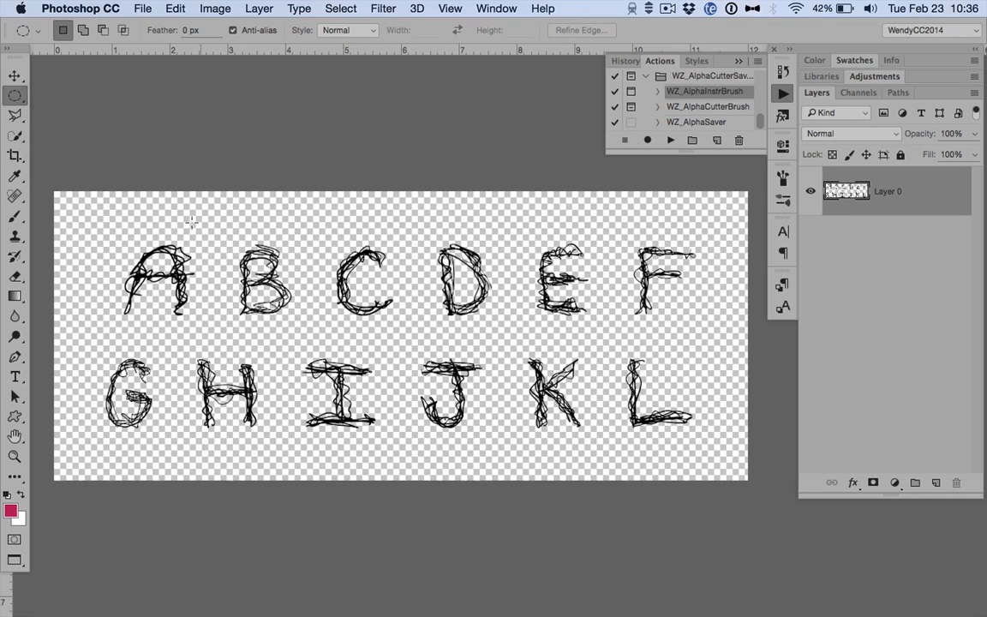
pyautogui.moveTo(98, 224); pyautogui.dragTo(209, 332)
# Outline the letter A with a closed polygonal lasso selection that leaves the neighbouring letters out.
pyautogui.click(14, 115)
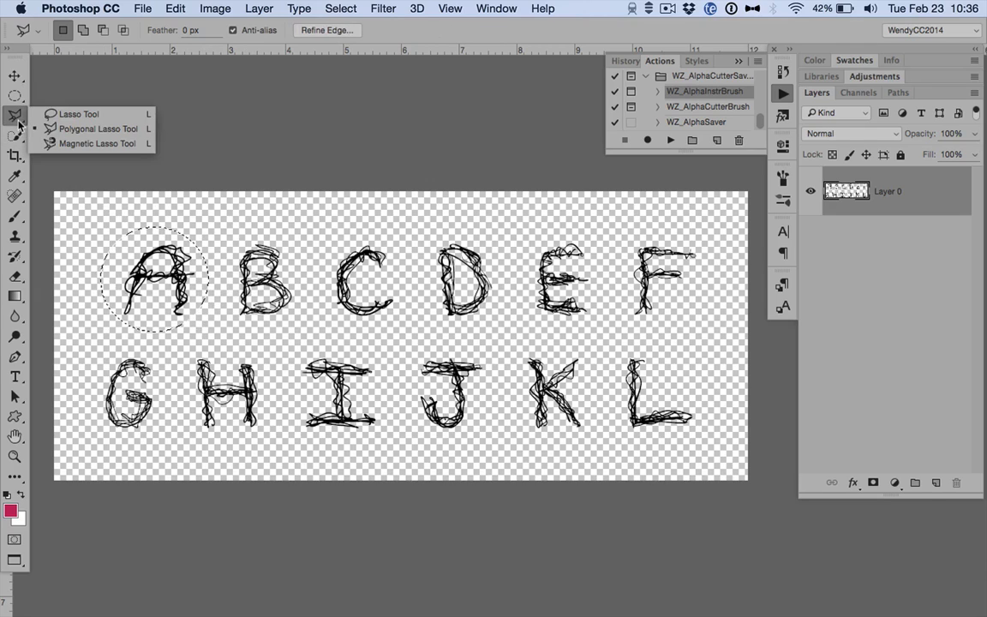
pyautogui.click(90, 130)
pyautogui.click(170, 222)
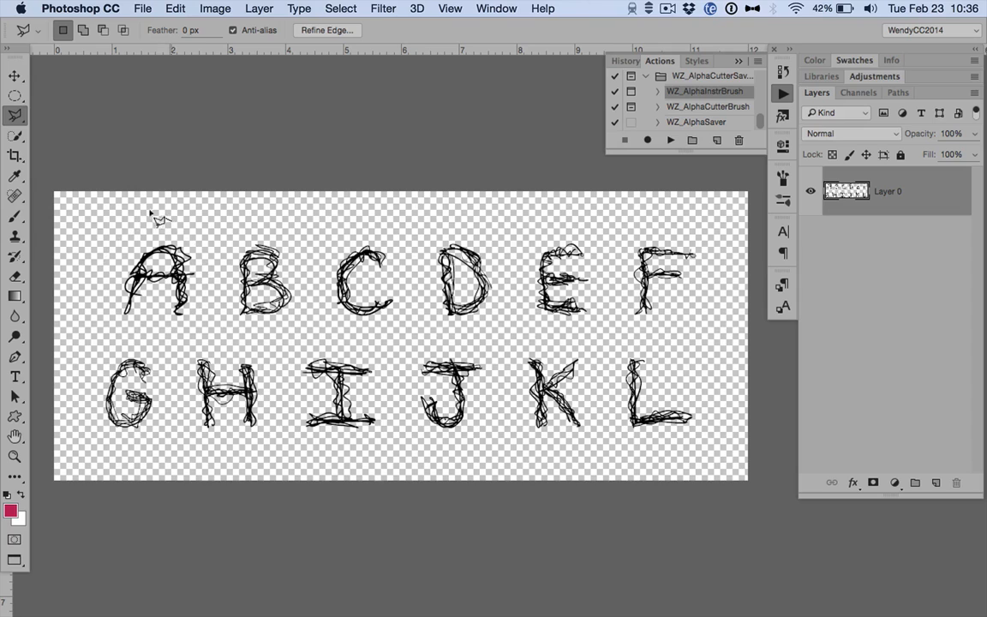
pyautogui.click(147, 229)
pyautogui.click(106, 279)
pyautogui.click(108, 334)
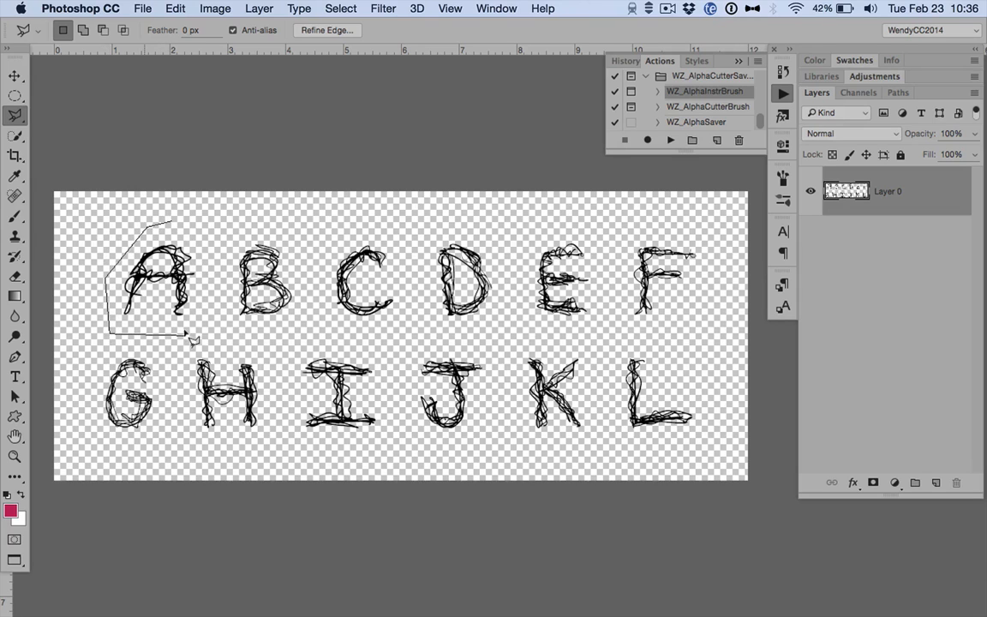
pyautogui.click(203, 334)
pyautogui.doubleClick(209, 222)
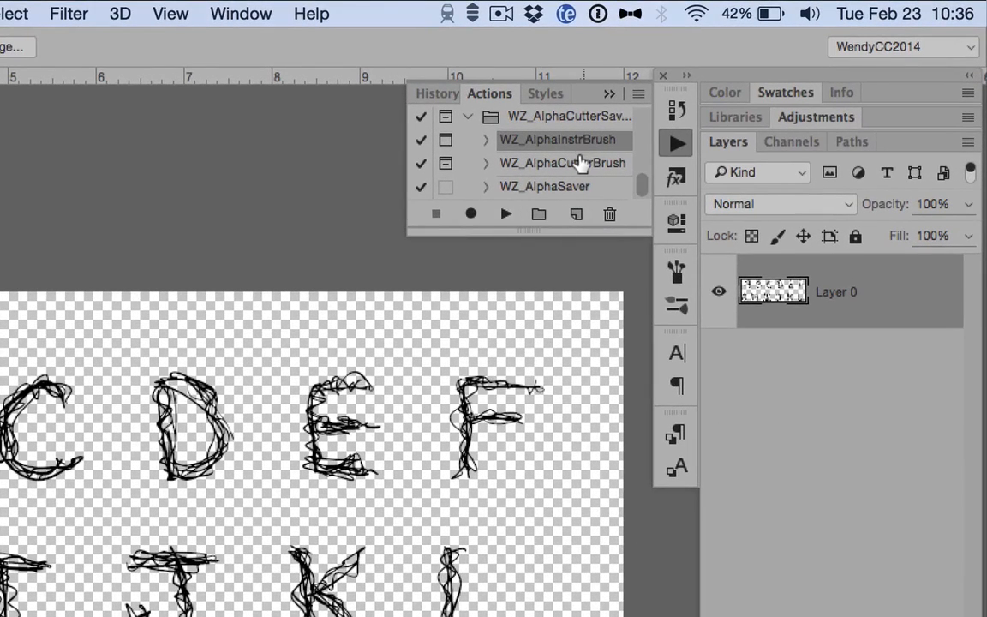
# Run the WZ_AlphaCutterBrush action on the selected letter A, naming the new layer UCA.
pyautogui.click(543, 163)
pyautogui.click(506, 213)
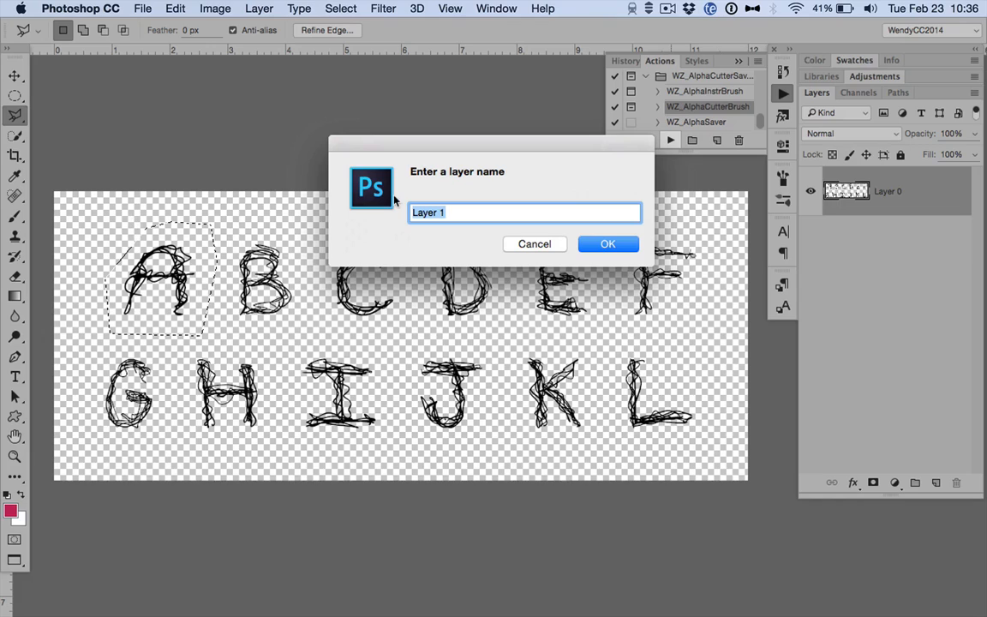
pyautogui.write('UCA')
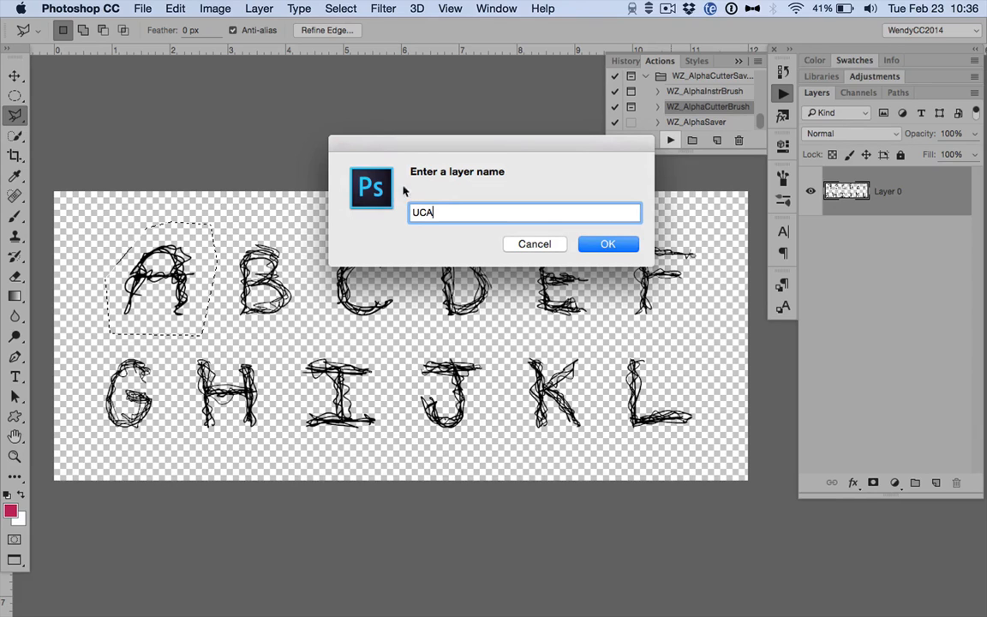
pyautogui.click(604, 244)
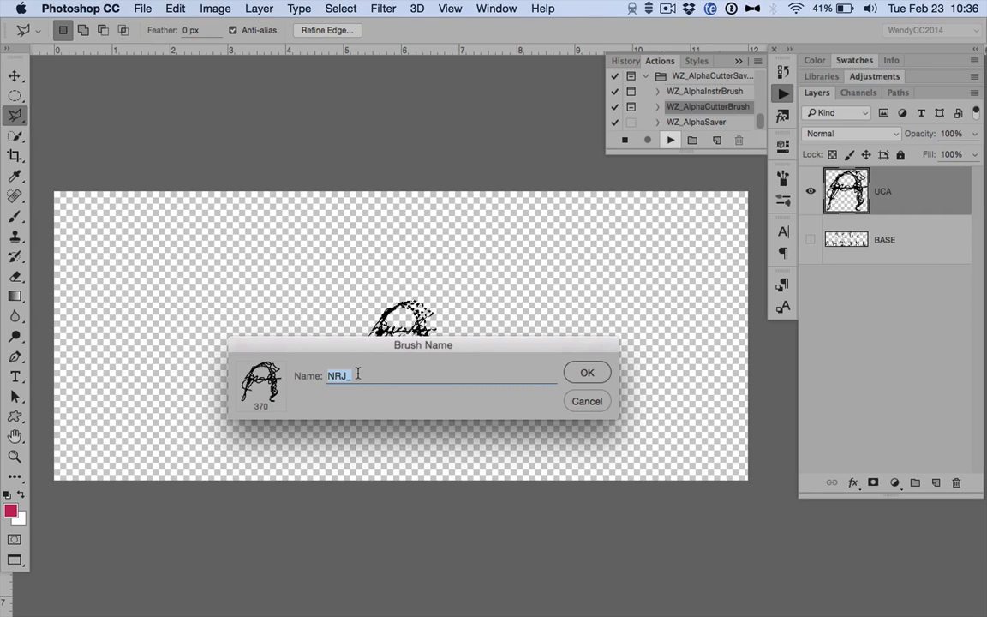
# Name the letter A brush WZ_ScribbleBruah_UCA, copying the WZ_ScribbleBruah_ prefix for reuse.
pyautogui.write('WZ_')
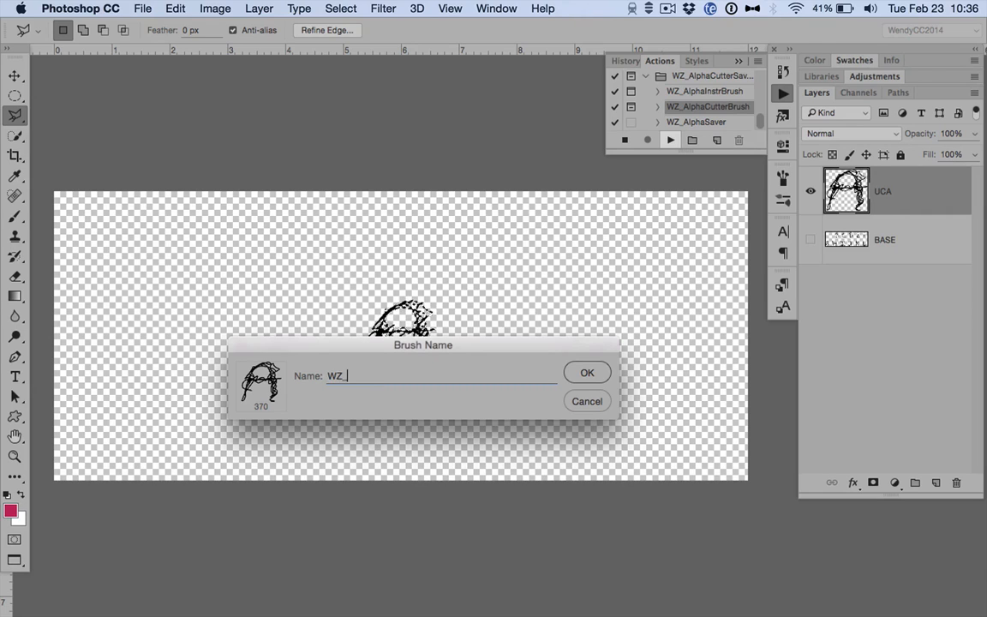
pyautogui.write('ScribbleBruah_')
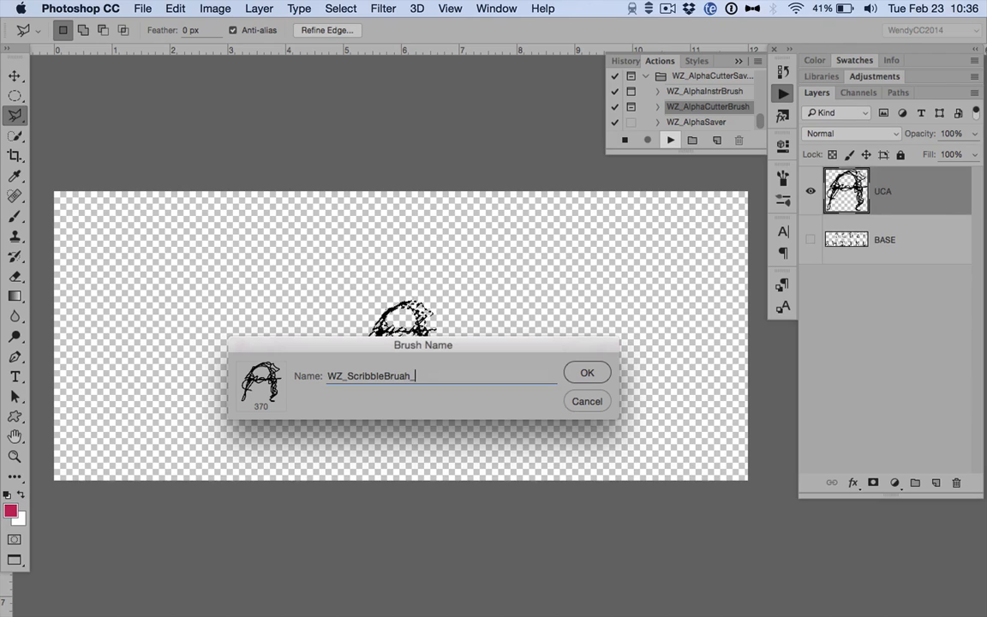
pyautogui.press('super+a')
pyautogui.press('super+c')
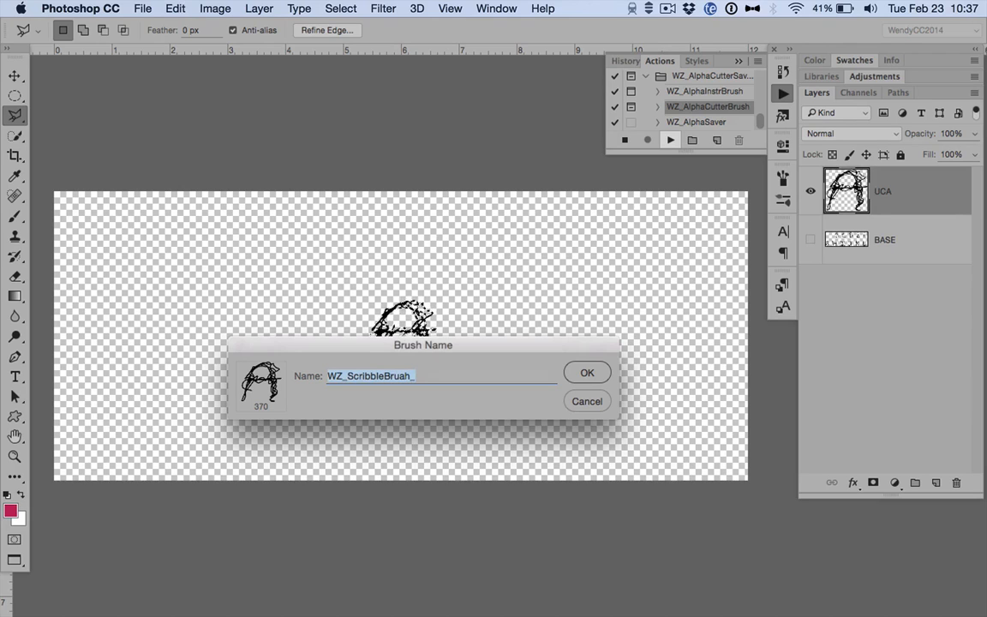
pyautogui.press('Right')
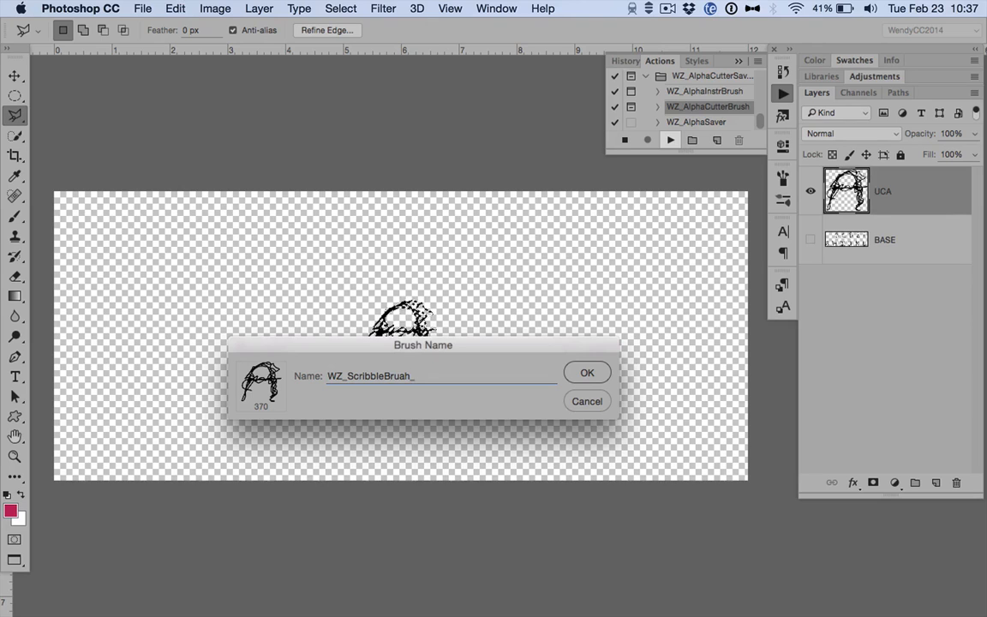
pyautogui.write('A')
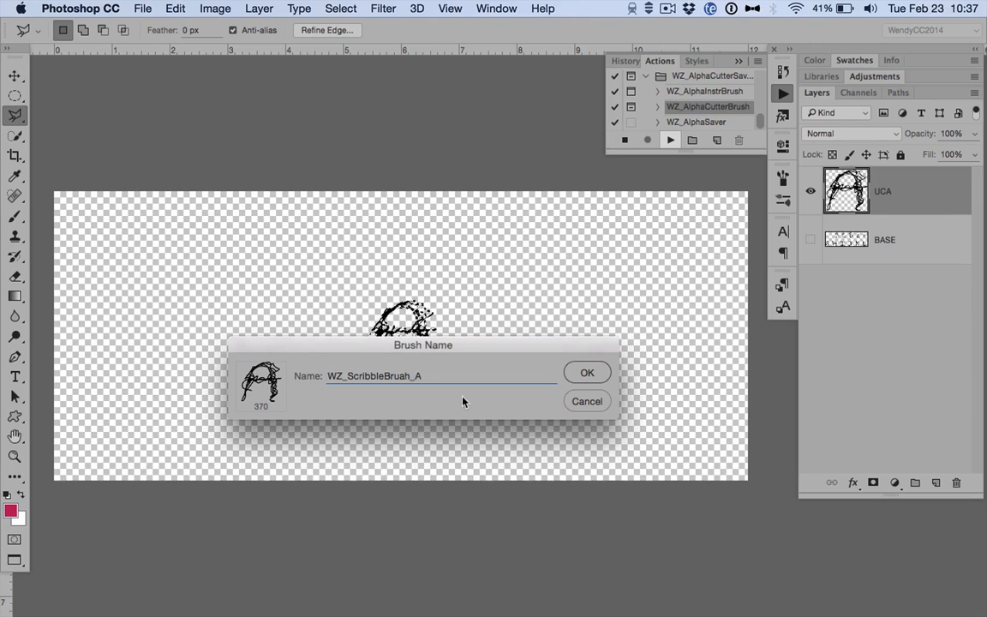
pyautogui.press('Left')
pyautogui.write('UC')
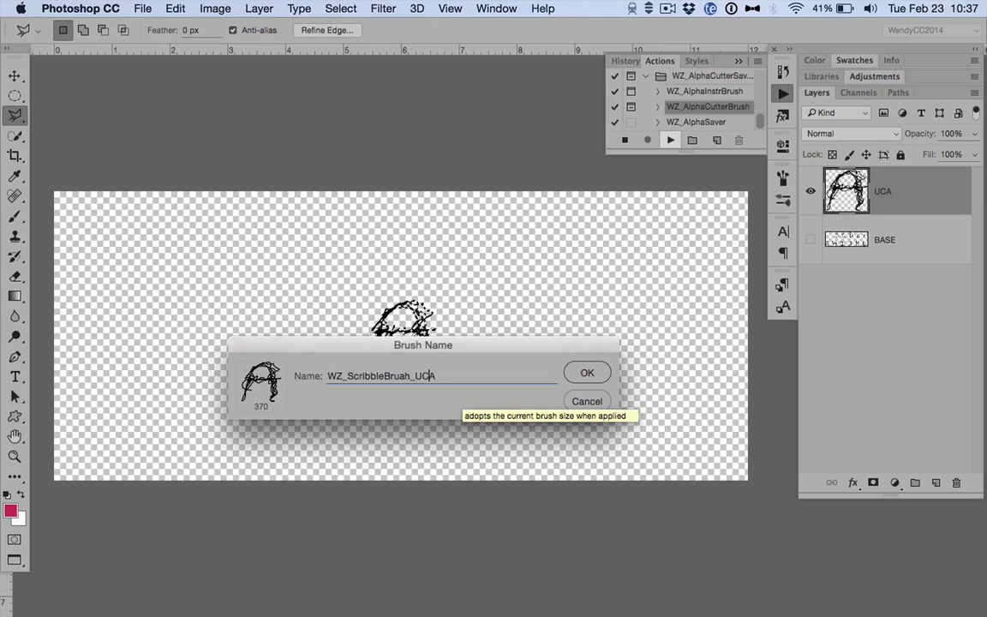
pyautogui.click(587, 374)
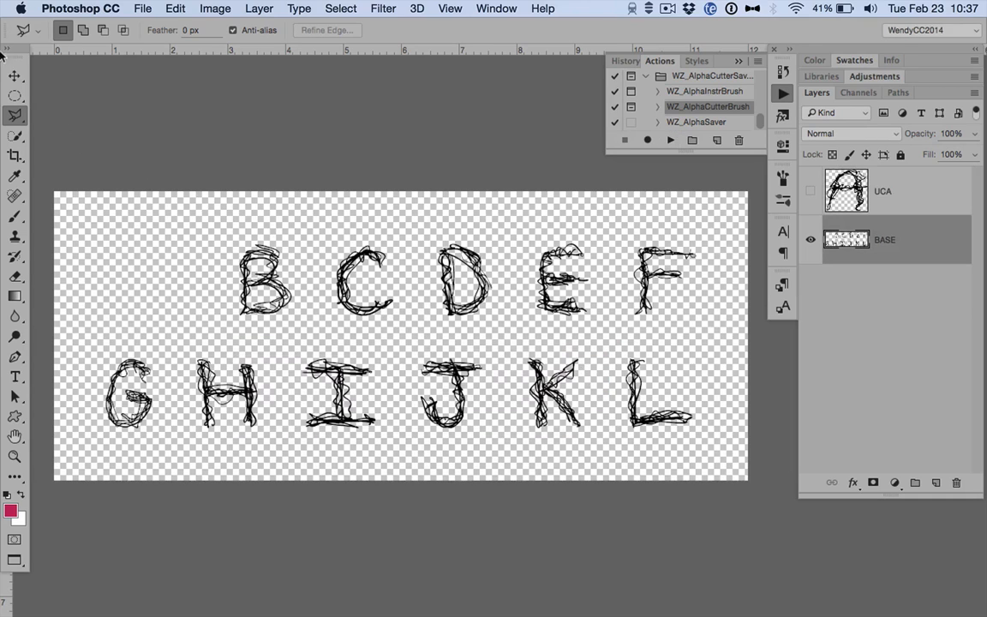
# Cut the letter B from a rectangular selection with WZ_AlphaCutterBrush, using layer name UCB and brush name WZ_ScribbleBruah_UCB.
pyautogui.click(14, 97)
pyautogui.click(60, 94)
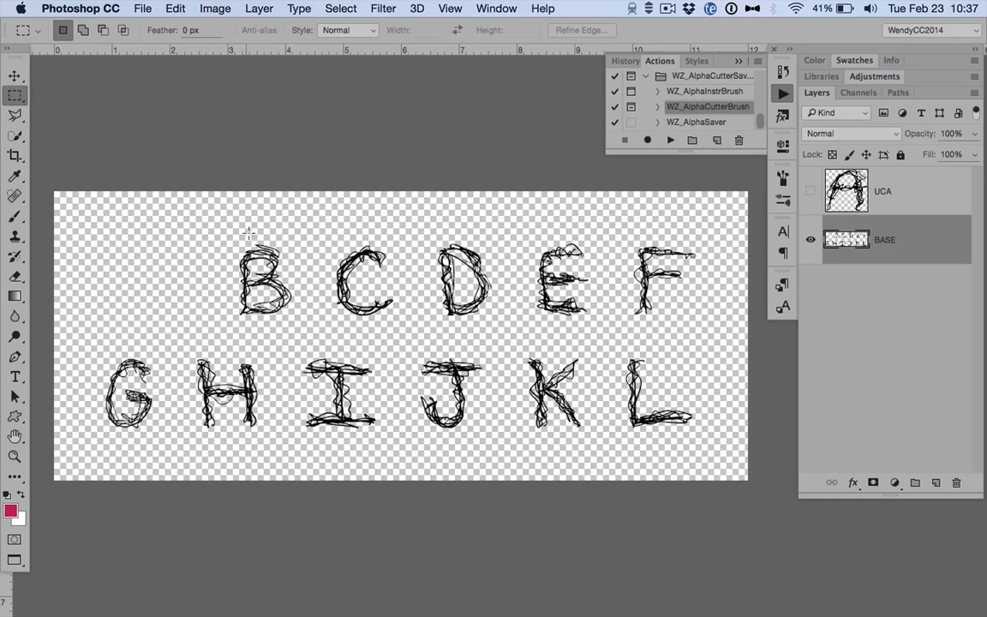
pyautogui.moveTo(216, 230); pyautogui.dragTo(303, 329)
pyautogui.click(671, 141)
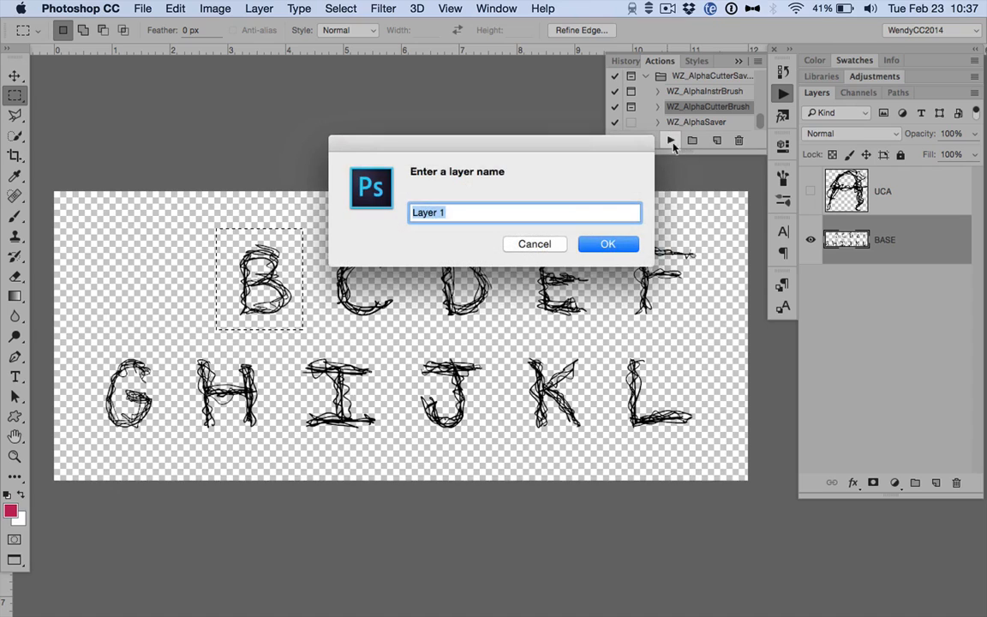
pyautogui.write('UCB')
pyautogui.press('Return')
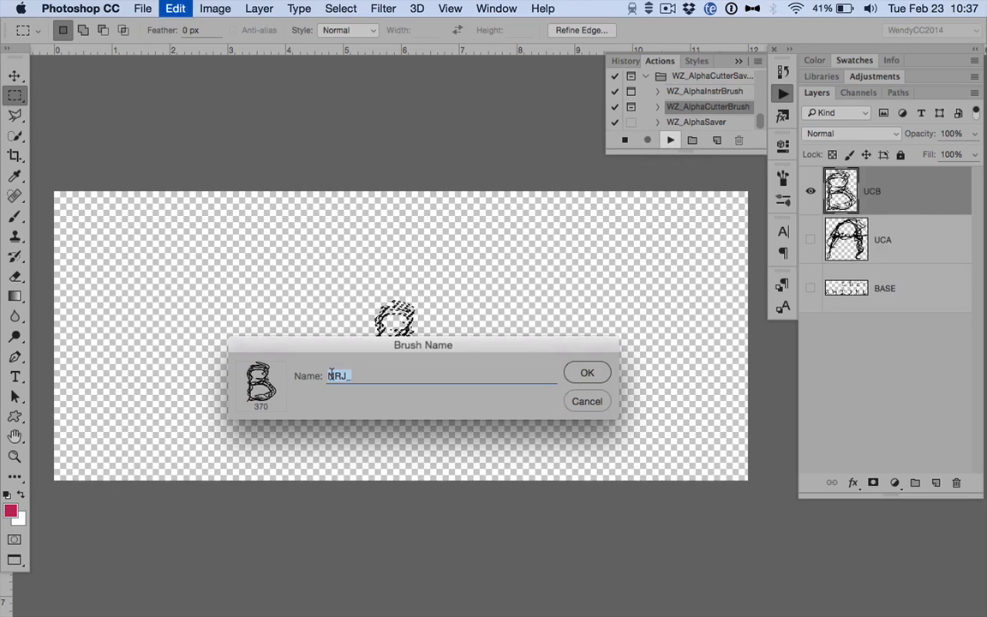
pyautogui.write('WZ_ScribbleBrush_')
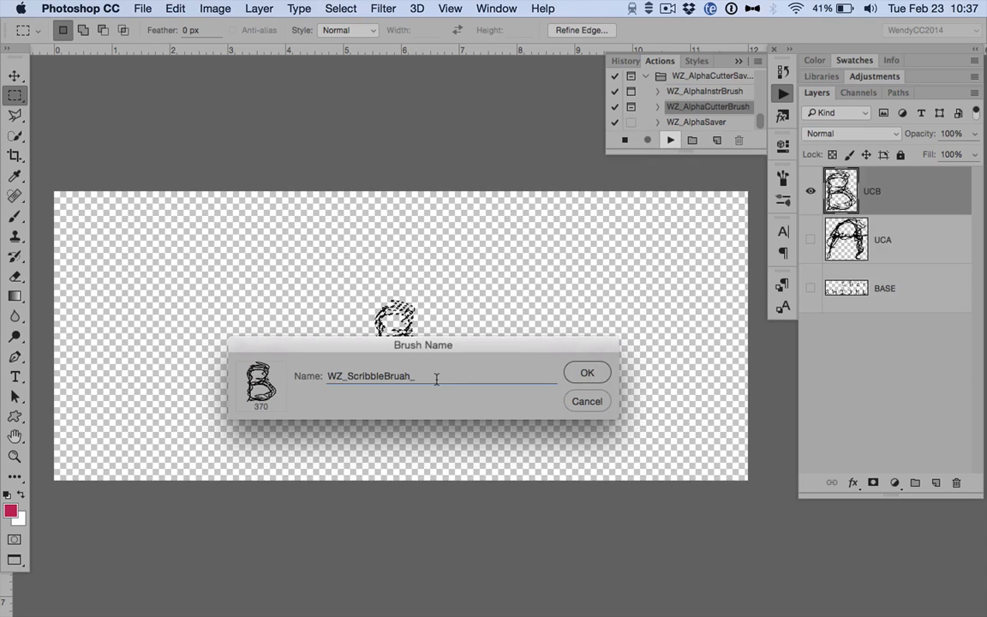
pyautogui.write('UCB')
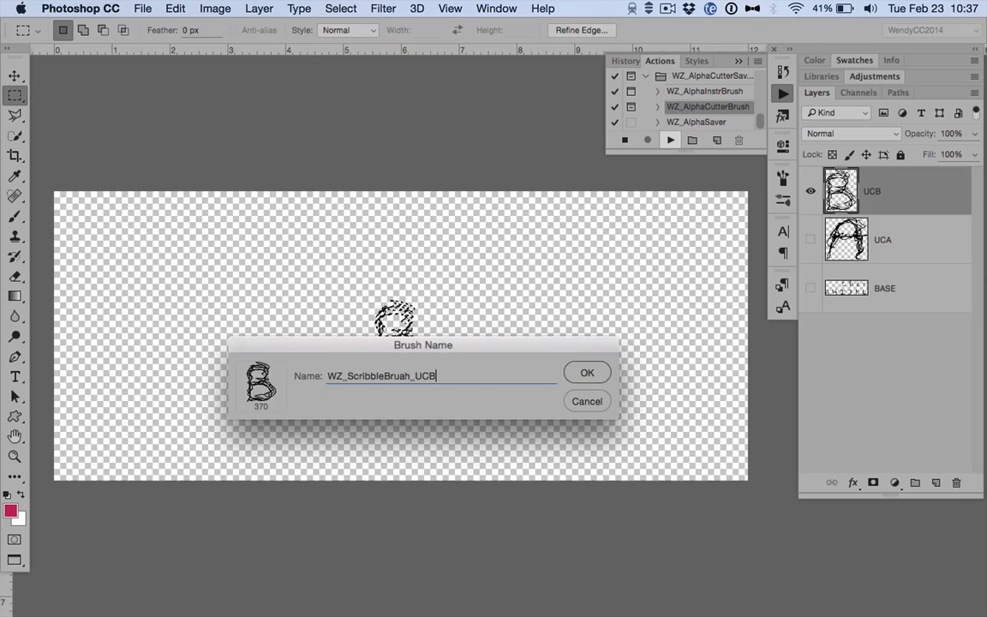
pyautogui.press('Return')
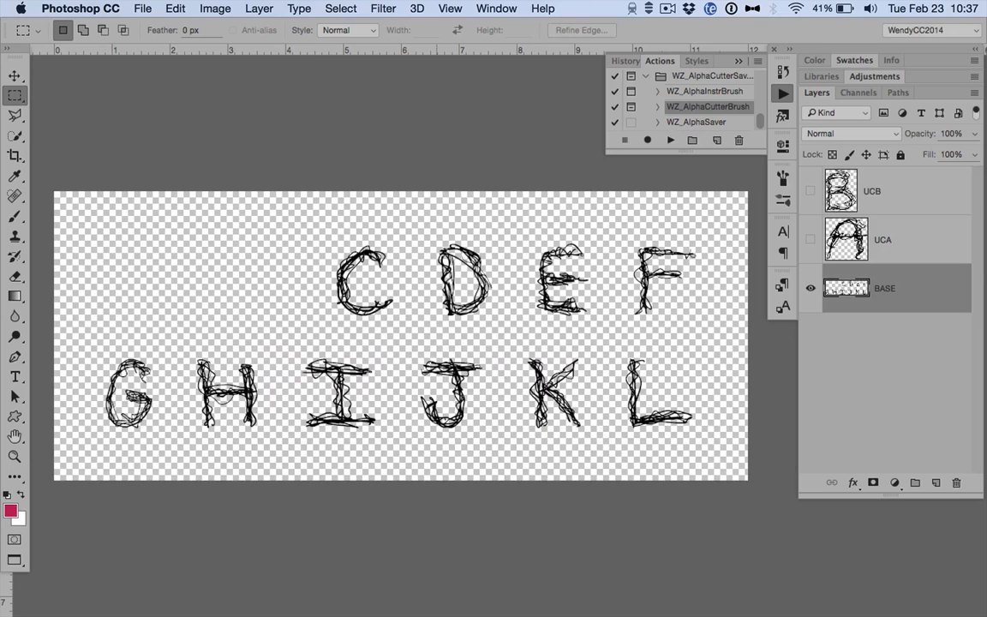
# Cut the letter C from a rectangular selection with WZ_AlphaCutterBrush, using layer name UC and brush name WZ_ScribbleBruah_UCC.
pyautogui.moveTo(309, 230); pyautogui.dragTo(416, 331)
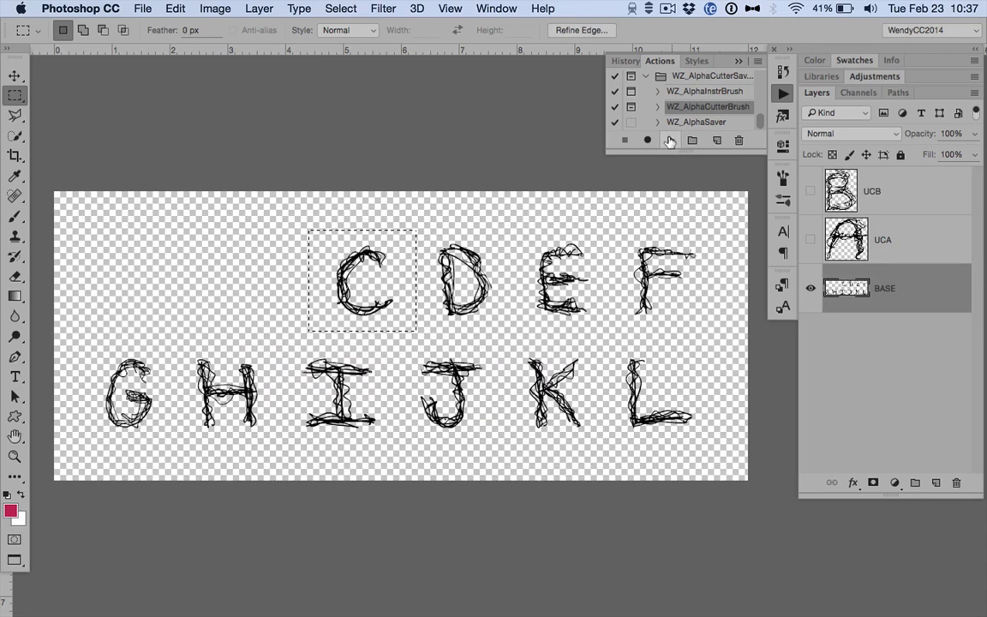
pyautogui.click(671, 140)
pyautogui.write('UC')
pyautogui.press('Return')
pyautogui.write('WZ_ScribbleBrush_')
pyautogui.write('UCC')
pyautogui.press('Return')
# Cut the letter D from a rectangular selection with WZ_AlphaCutterBrush, using layer name UCD and brush name WZ_ScribbleBruah_UCD.
pyautogui.moveTo(408, 216); pyautogui.dragTo(511, 331)
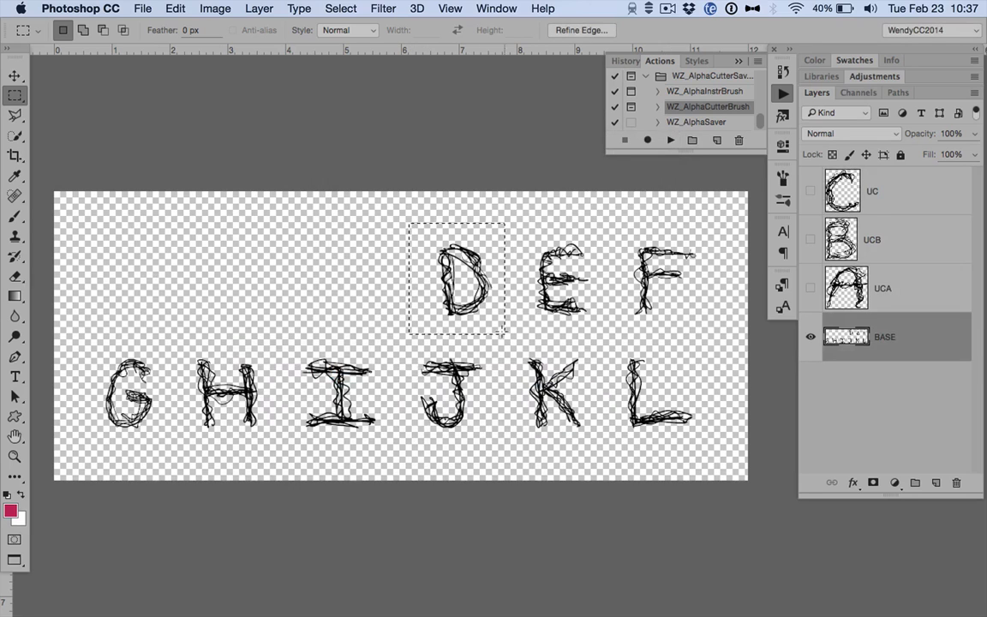
pyautogui.click(671, 140)
pyautogui.write('UCD')
pyautogui.press('Return')
pyautogui.press('super+v')
pyautogui.write('UCD')
pyautogui.press('Return')
# Cut the letter E from a rectangular selection with WZ_AlphaCutterBrush, using layer name UCE and brush name WZ_ScribbleBruah_UCE.
pyautogui.moveTo(502, 206); pyautogui.dragTo(603, 338)
pyautogui.click(671, 140)
pyautogui.press('super+v')
pyautogui.write('UCE')
pyautogui.press('super+a')
pyautogui.write('UCE')
pyautogui.press('Return')
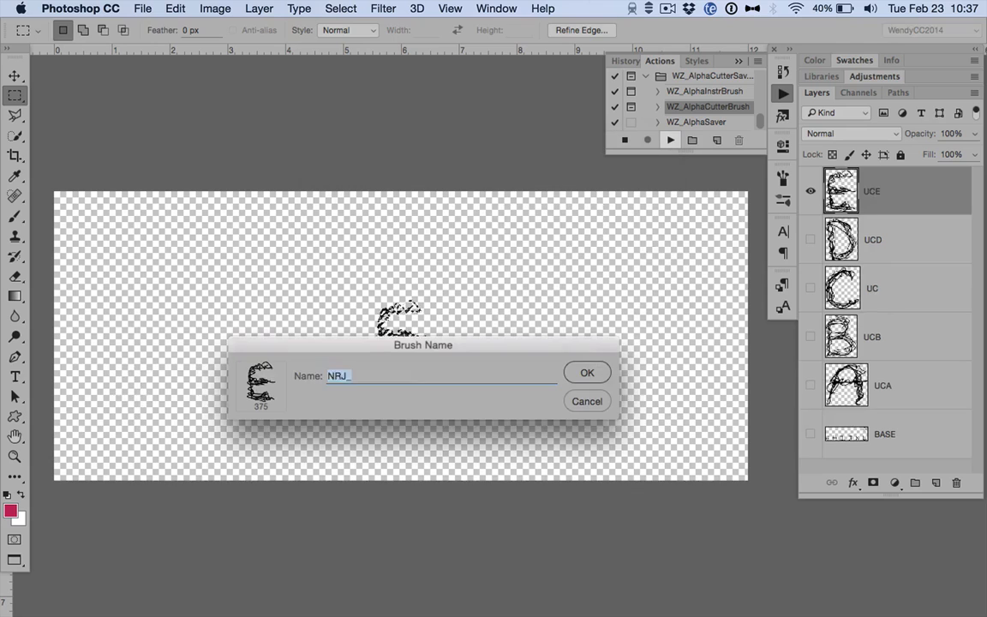
pyautogui.press('super+v')
pyautogui.write('UCE')
pyautogui.press('Return')
# Cut the letter F from a rectangular selection with WZ_AlphaCutterBrush, using layer name UCF and brush name WZ_ScribbleBruah_UCF.
pyautogui.moveTo(609, 225); pyautogui.dragTo(724, 331)
pyautogui.click(671, 139)
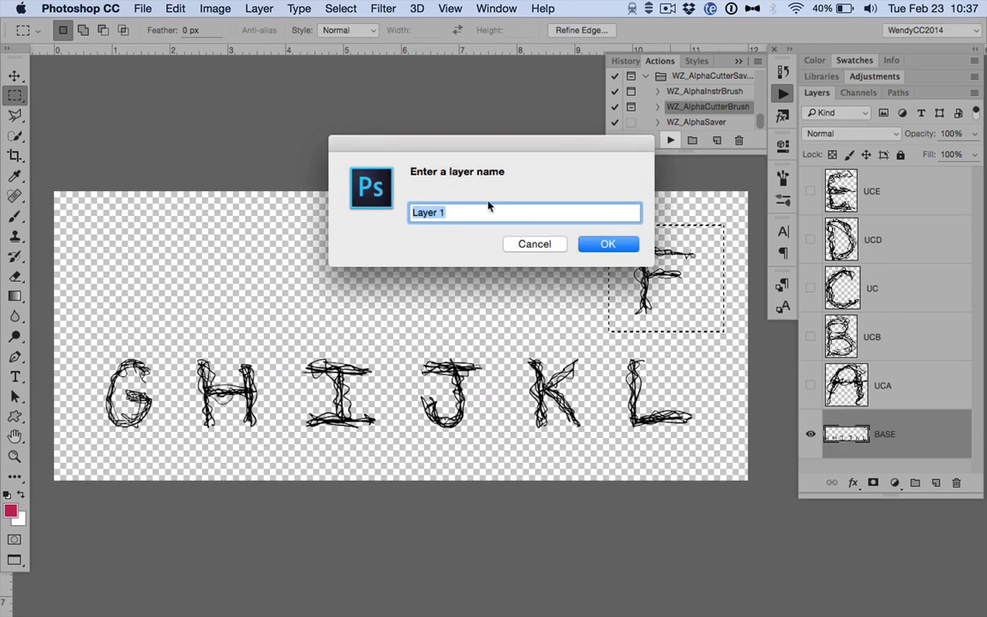
pyautogui.write('UCF')
pyautogui.press('super+v')
pyautogui.press('super+z')
pyautogui.press('Return')
pyautogui.press('super+v')
pyautogui.write('UCF')
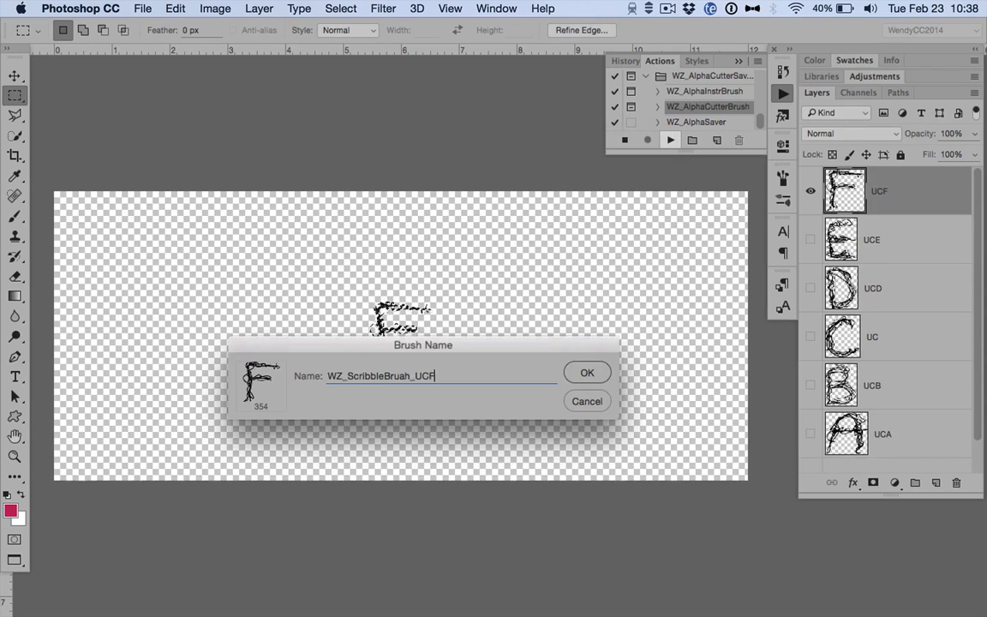
pyautogui.press('Return')
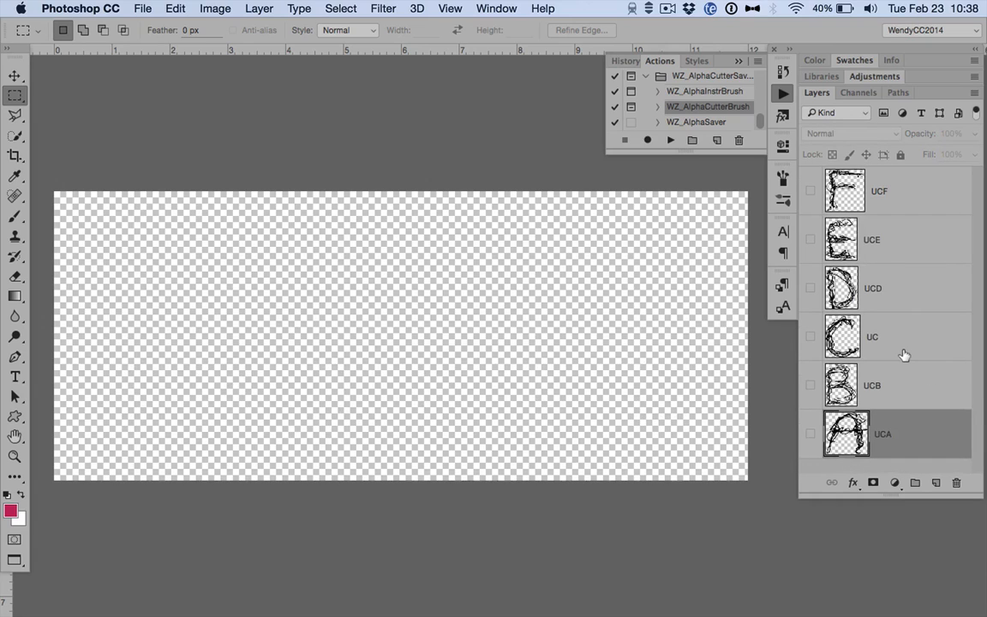
# Run the WZ_AlphaSaver action to export the letter layers into a new WZ_ScribbleAlpha output folder inside Layouts.
pyautogui.click(694, 121)
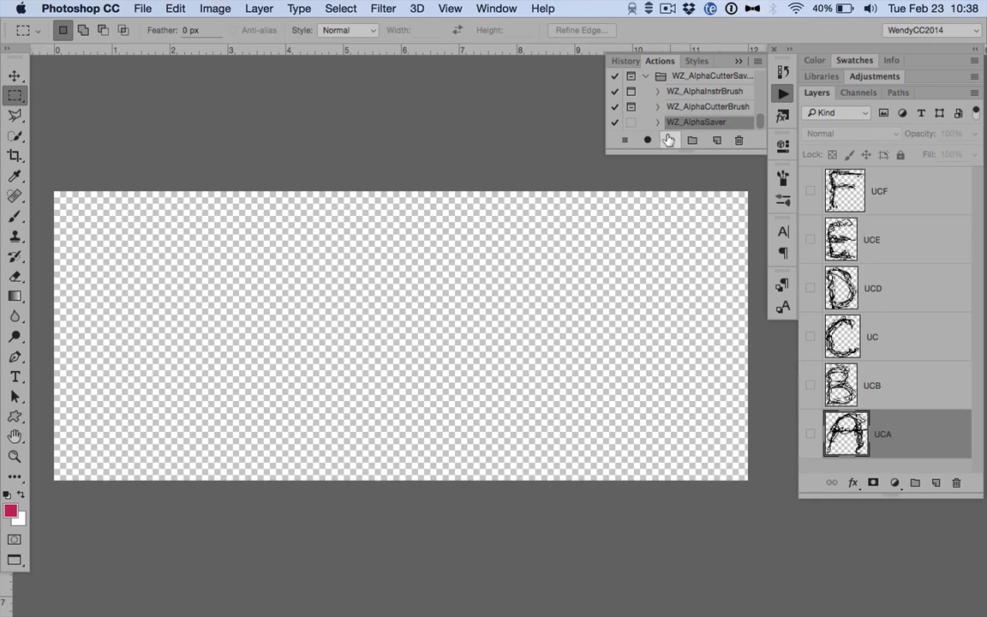
pyautogui.click(671, 140)
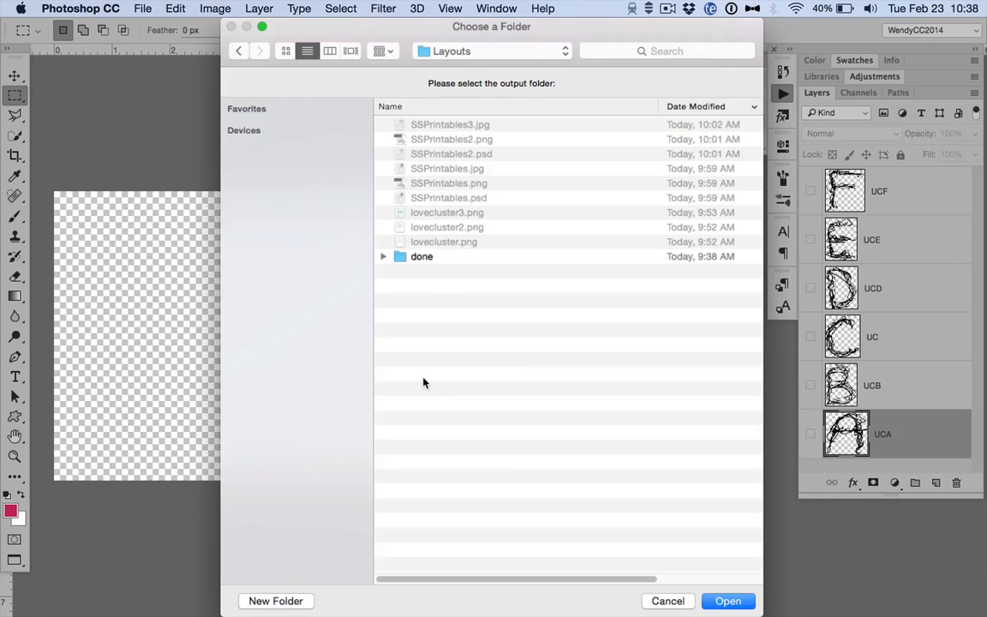
pyautogui.click(275, 601)
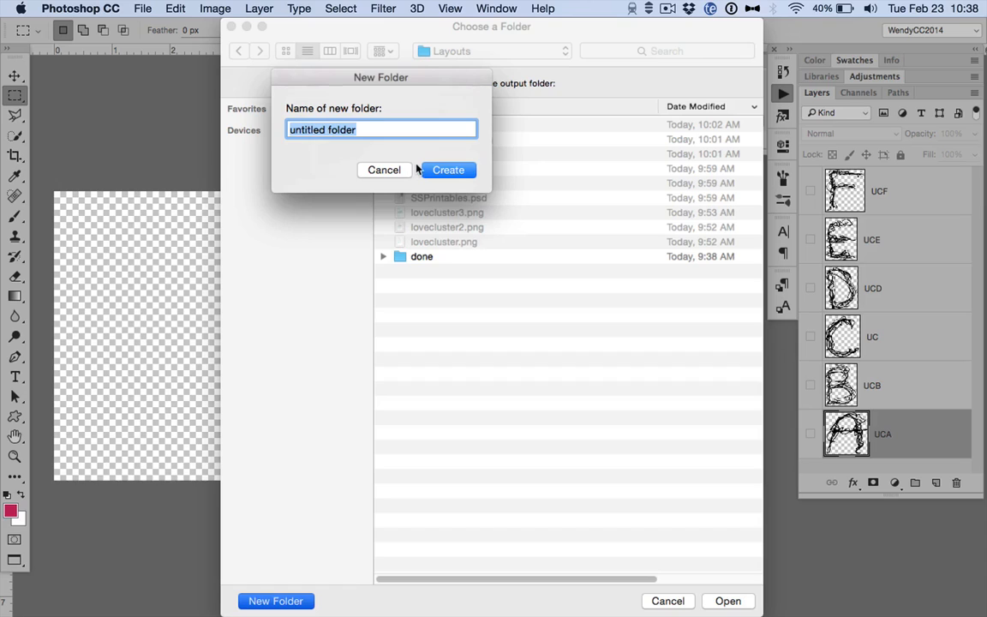
pyautogui.write('WZ')
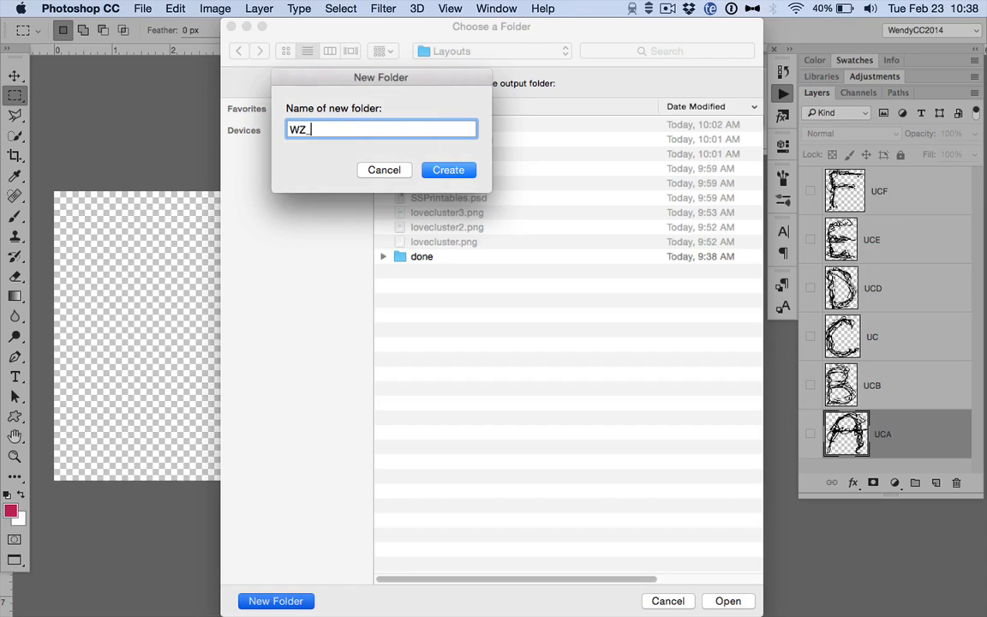
pyautogui.write('_ScribbleAlpha')
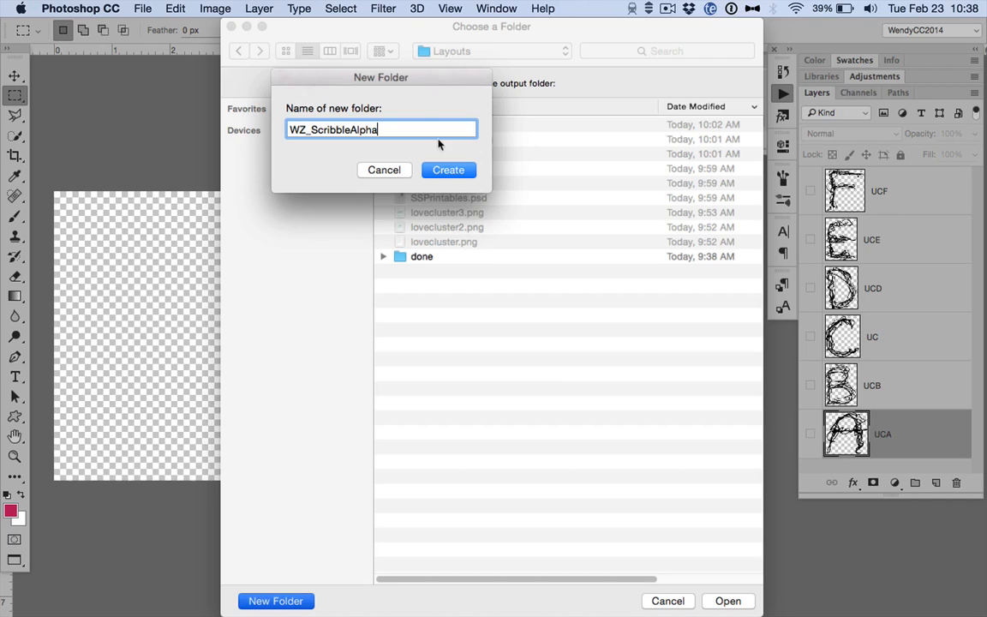
pyautogui.click(449, 170)
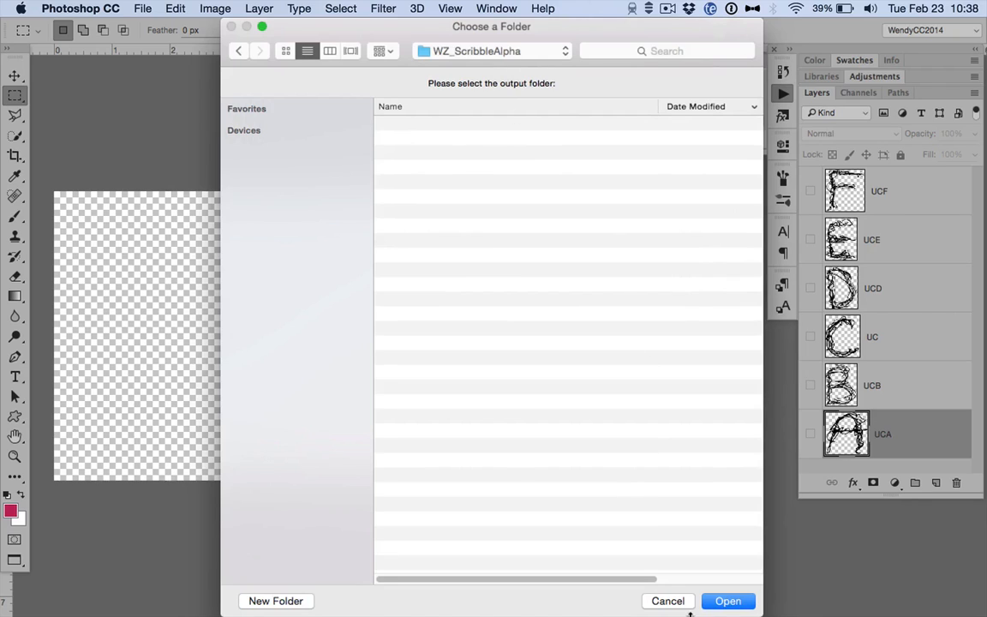
pyautogui.click(725, 602)
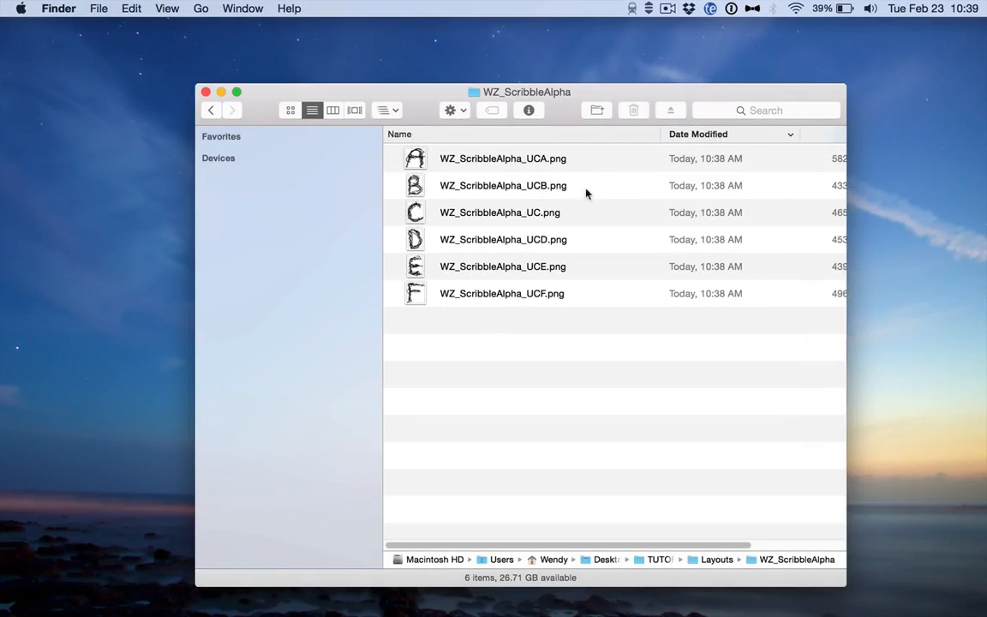
# Examine the exported letter PNGs in the WZ_ScribbleAlpha folder in Finder and open WZ_ScribbleAlpha_UCA.png in Photoshop.
pyautogui.click(579, 163)
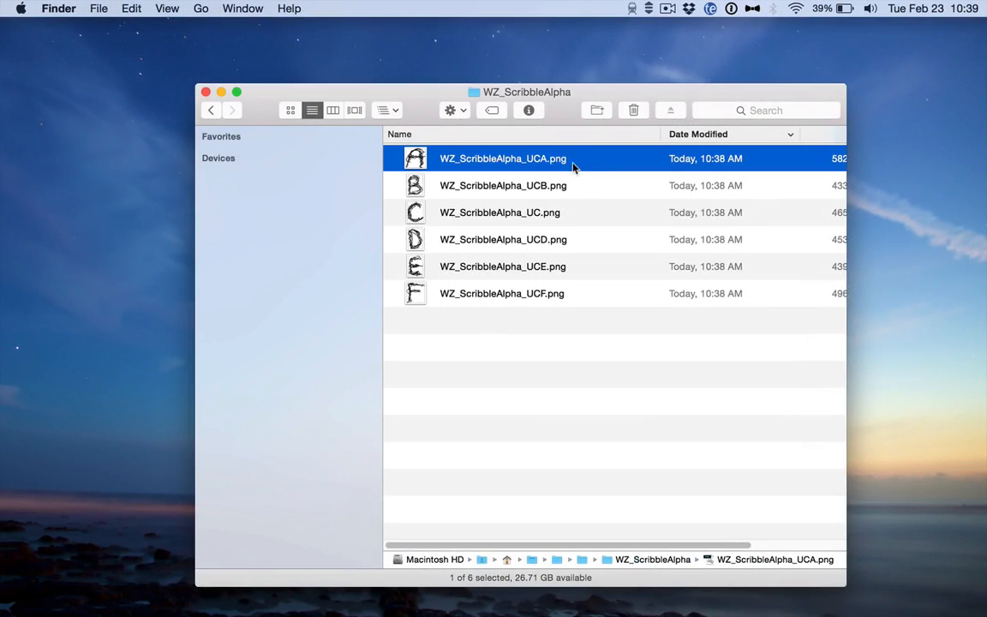
pyautogui.keyDown('shift'); pyautogui.click(525, 294); pyautogui.keyUp('shift')
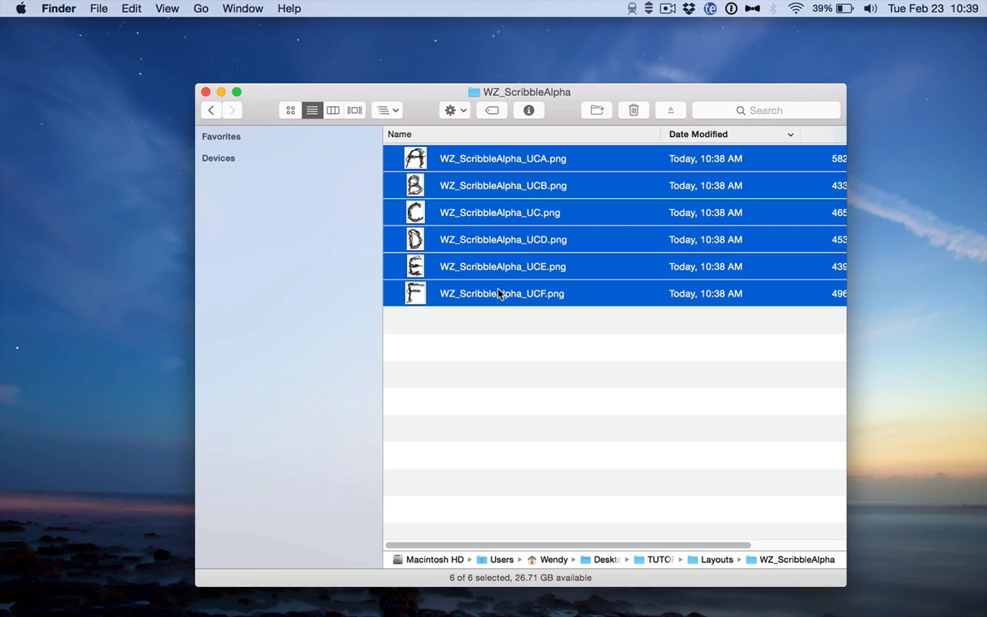
pyautogui.click(514, 371)
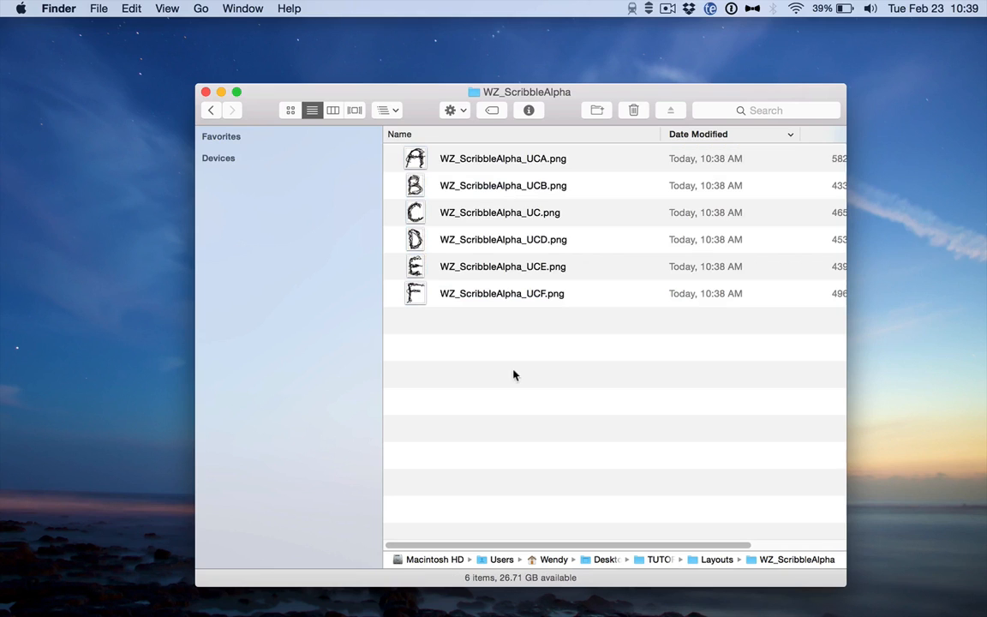
pyautogui.doubleClick(495, 160)
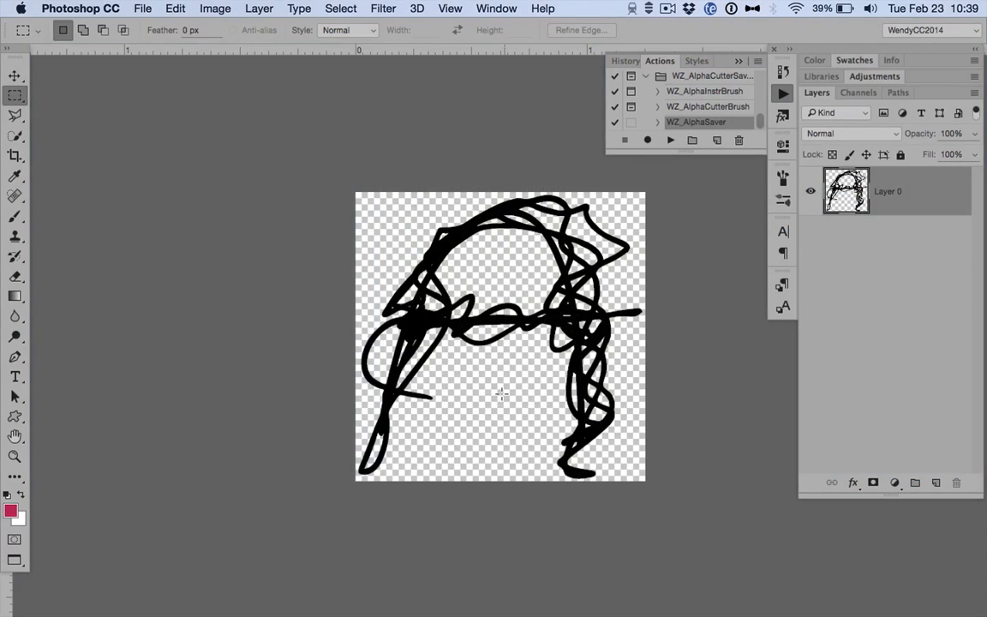
pyautogui.hscroll(5, 502, 393)
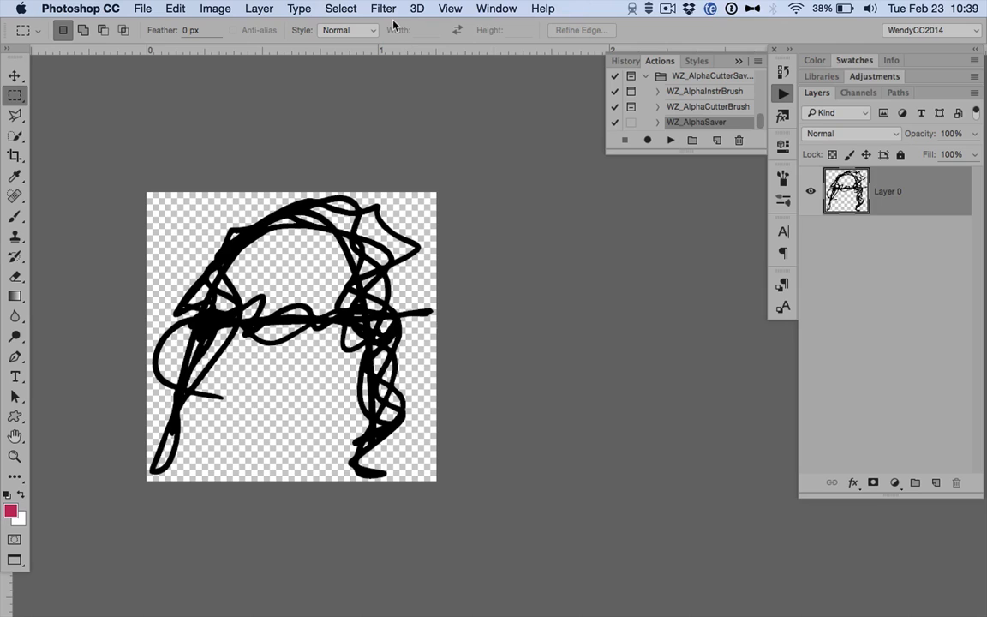
# Using the Preset Manager, save brushes WZ_ScribbleBruah_UCA through WZ_ScribbleBruah_UCF as the set WZ_ScribbleAlphaBrush.abr in the WZ_ScribbleAlpha folder.
pyautogui.click(175, 9)
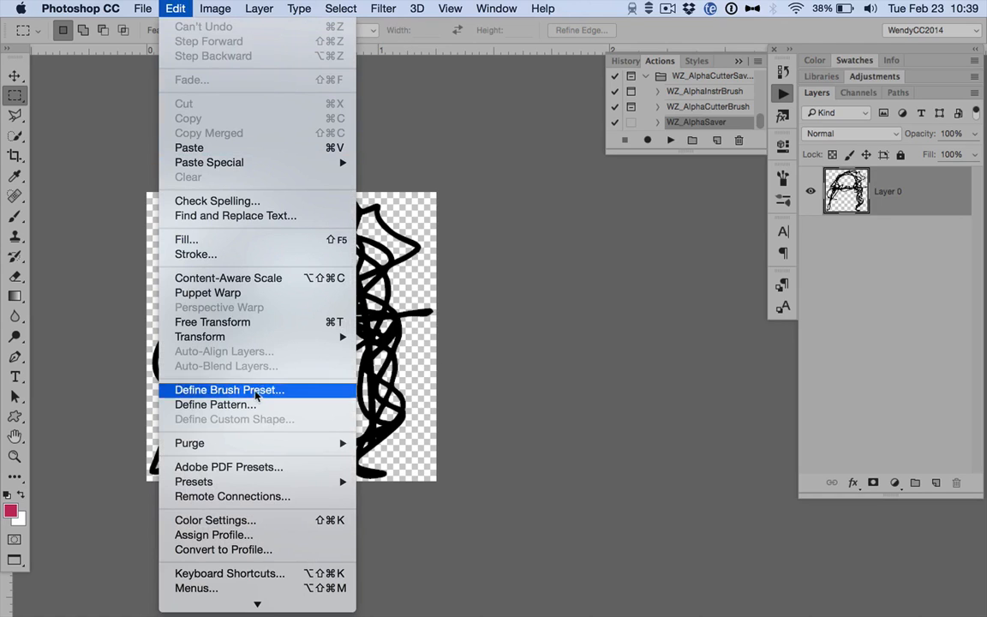
pyautogui.moveTo(257, 487)
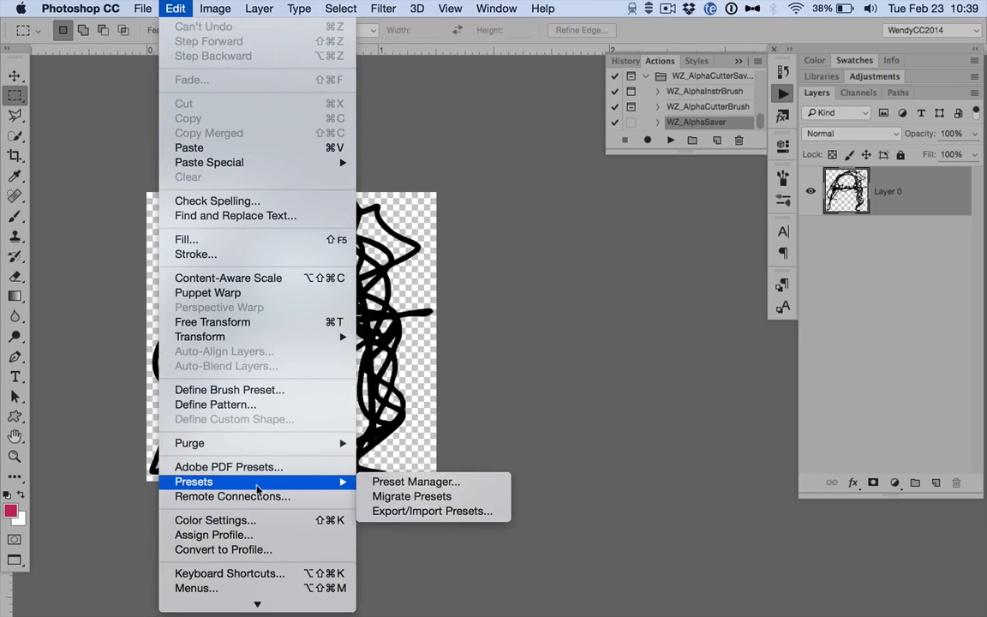
pyautogui.click(418, 481)
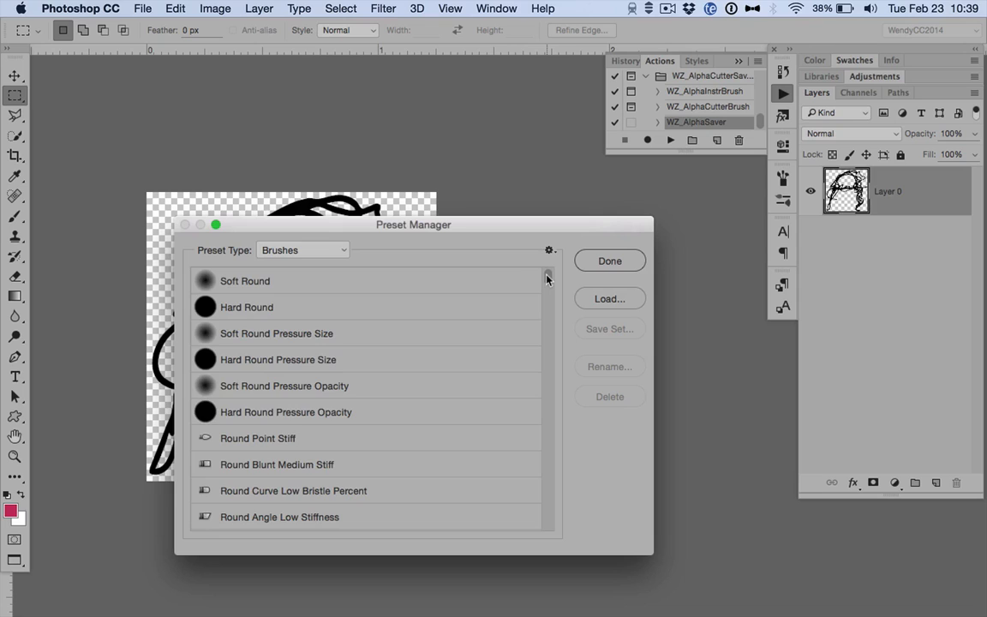
pyautogui.moveTo(542, 274); pyautogui.dragTo(558, 538)
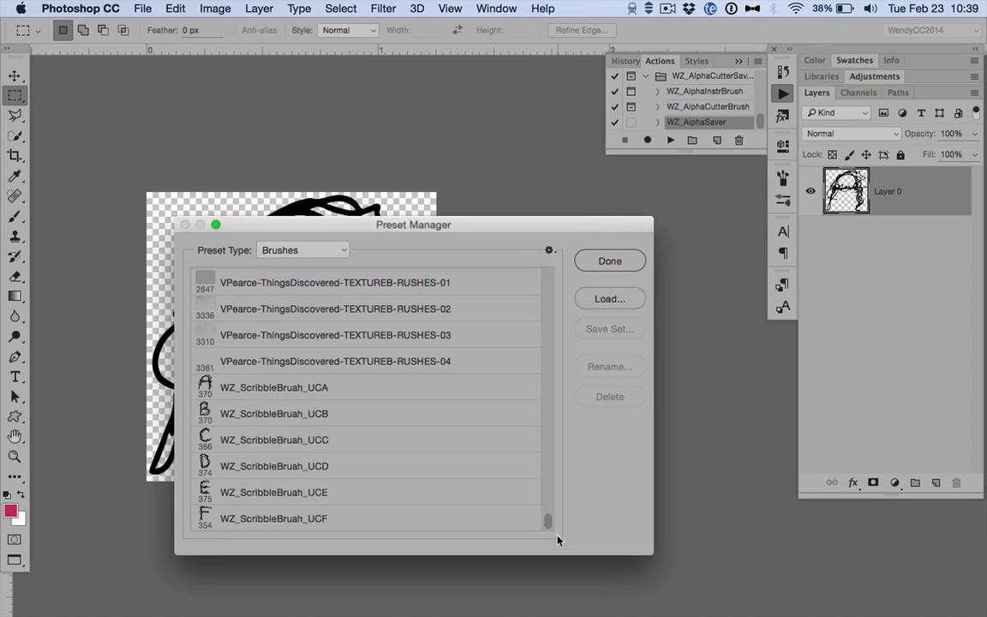
pyautogui.click(365, 390)
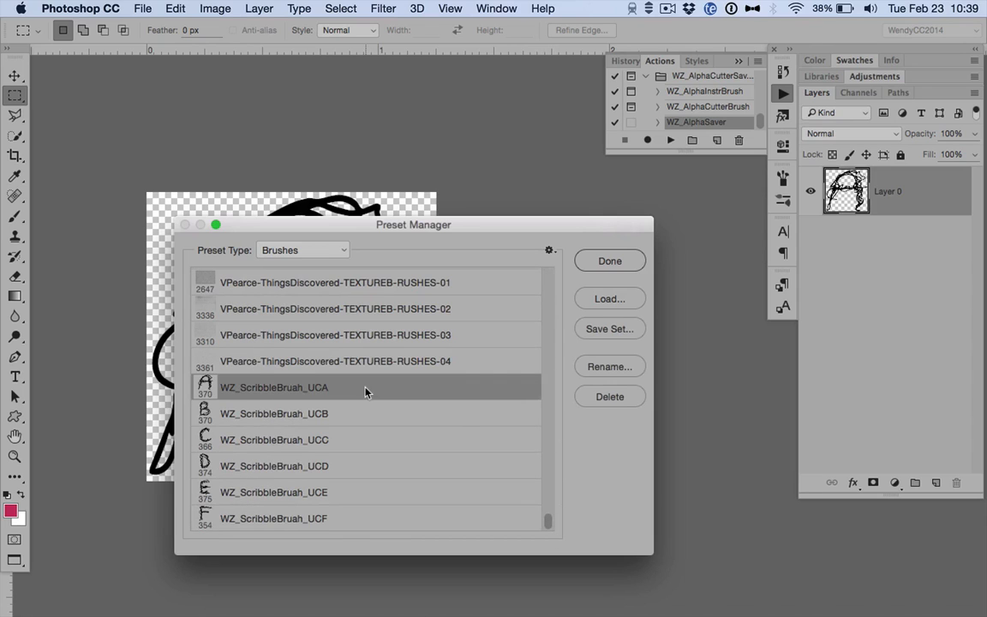
pyautogui.keyDown('shift'); pyautogui.click(323, 519); pyautogui.keyUp('shift')
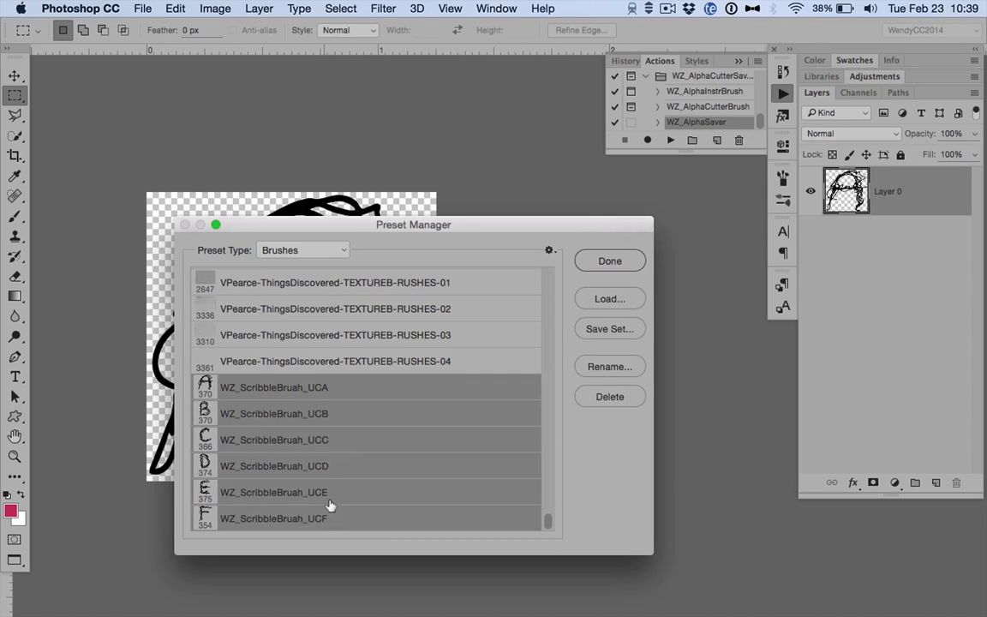
pyautogui.click(618, 338)
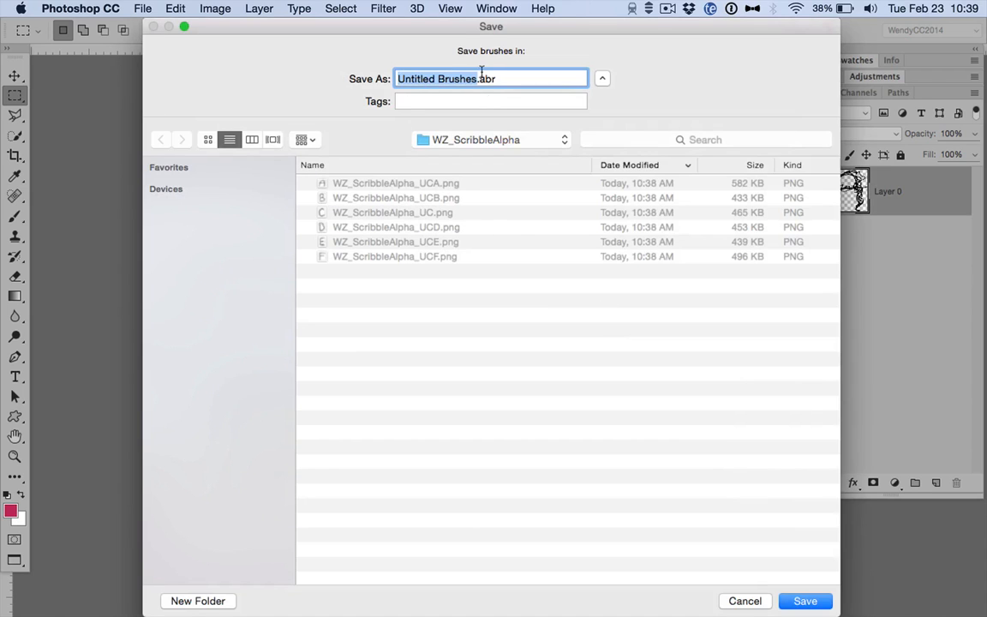
pyautogui.click(397, 184)
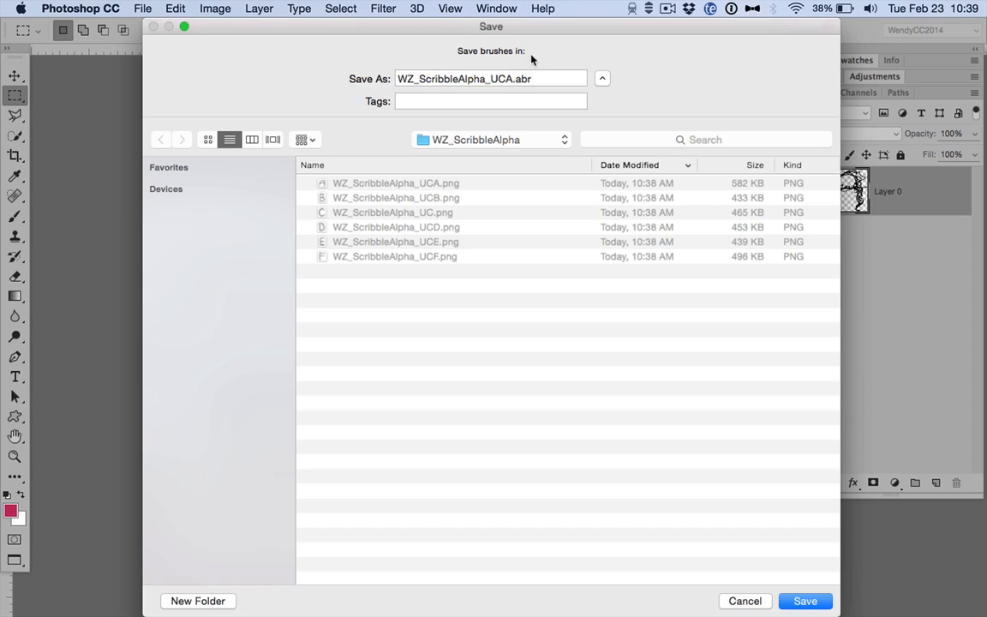
pyautogui.click(513, 79)
pyautogui.press('BackSpace')
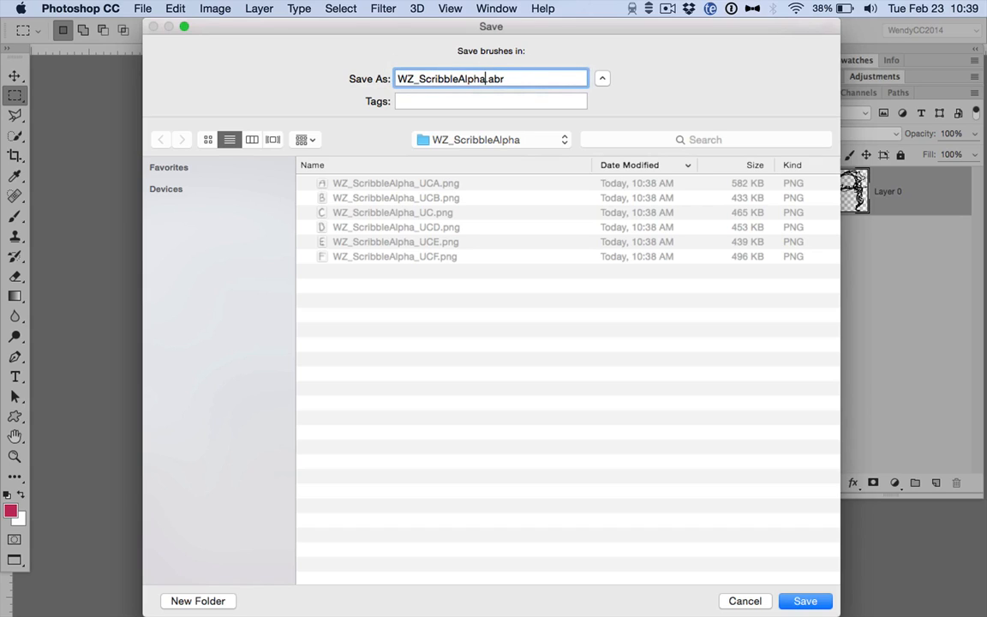
pyautogui.write('Brush')
pyautogui.press('Return')
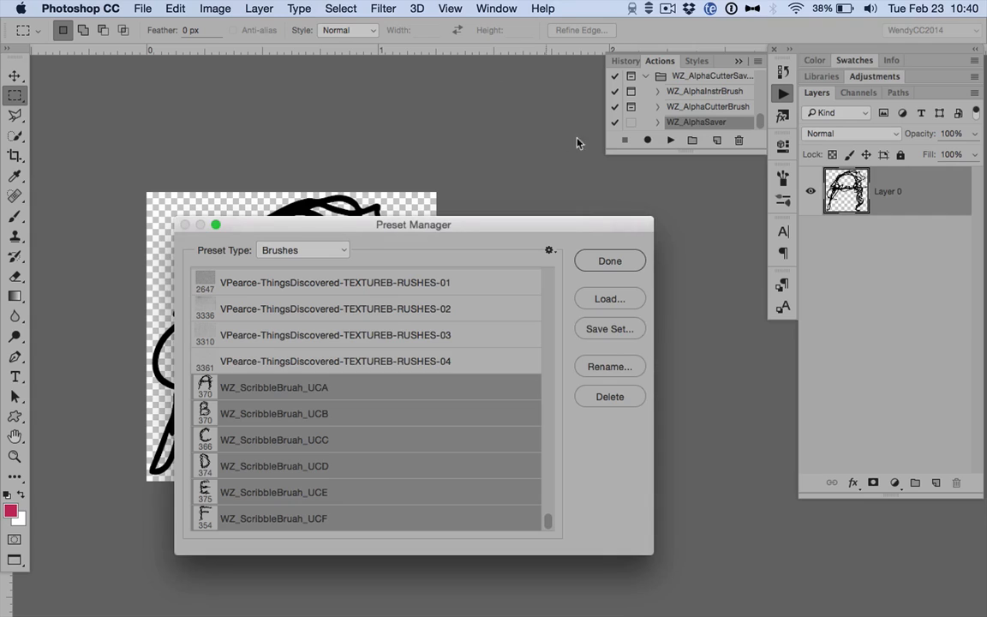
pyautogui.click(600, 260)
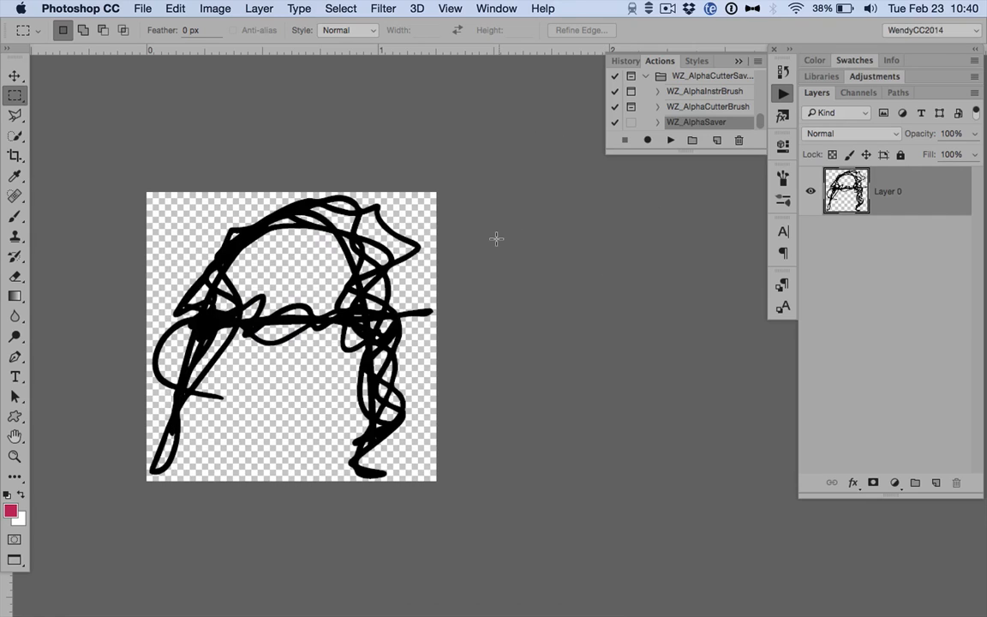